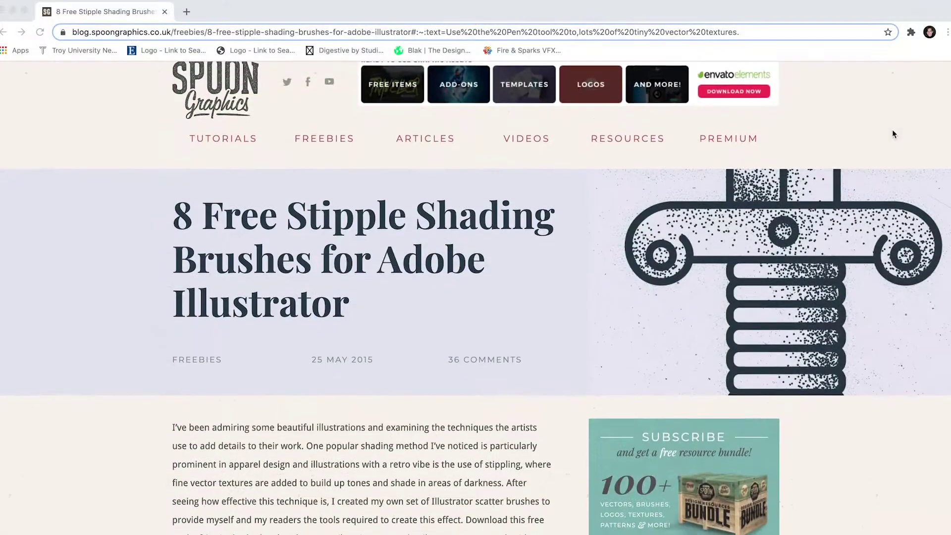
Scroll the Spoon Graphics article down to the 8 Free Stipple Shading Brushes preview image.
scroll(892, 133, down, 3)
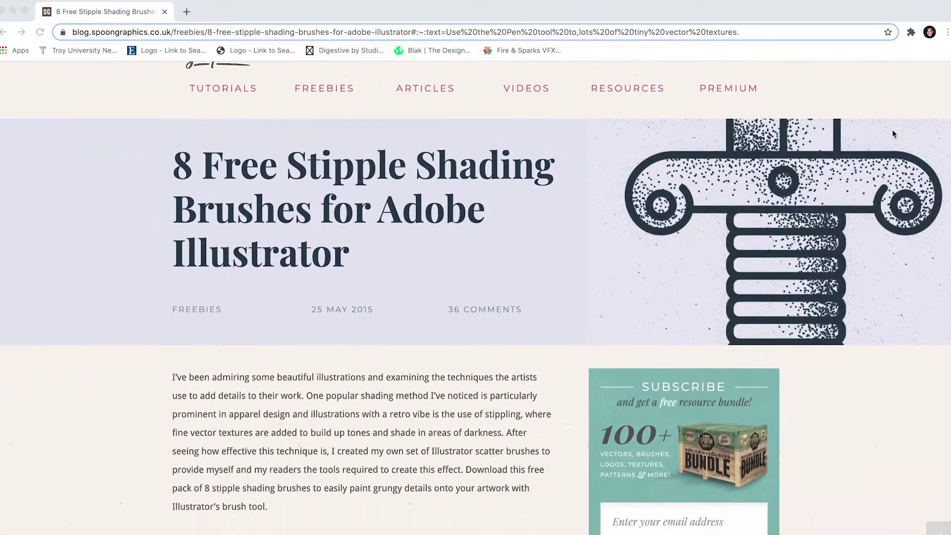
scroll(892, 132, down, 2)
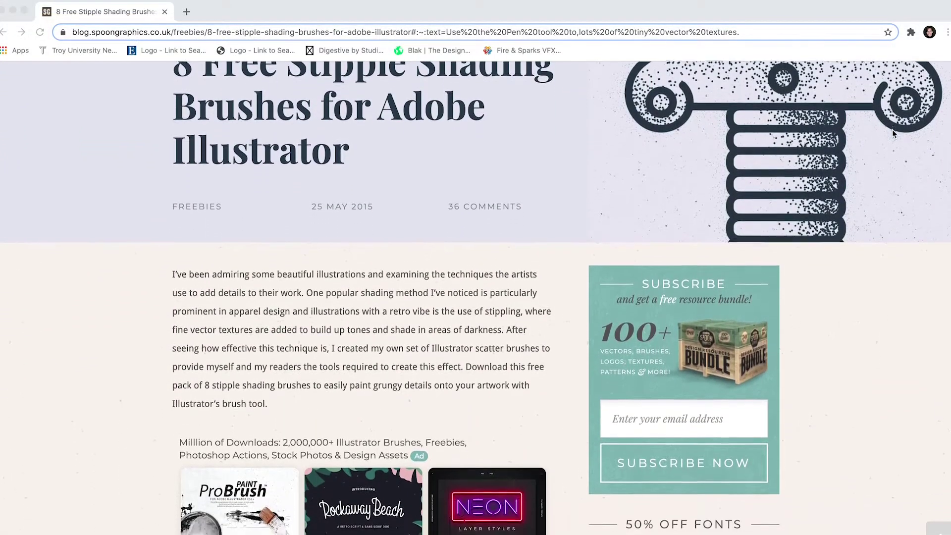
scroll(892, 132, down, 3)
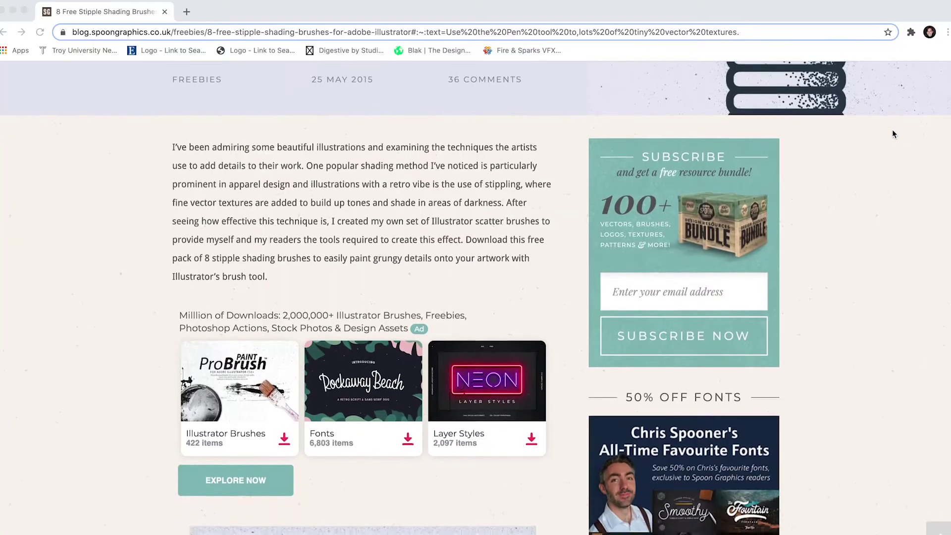
scroll(893, 131, down, 3)
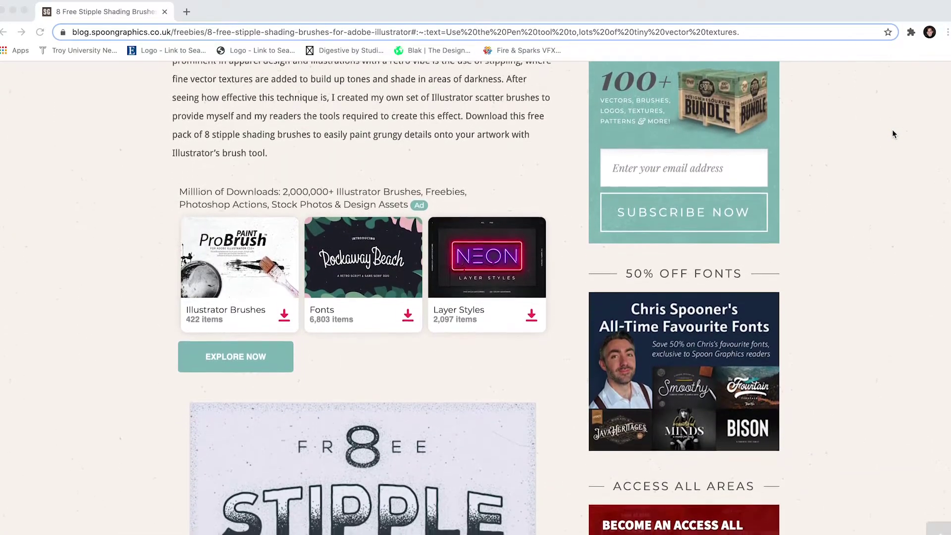
scroll(892, 134, down, 3)
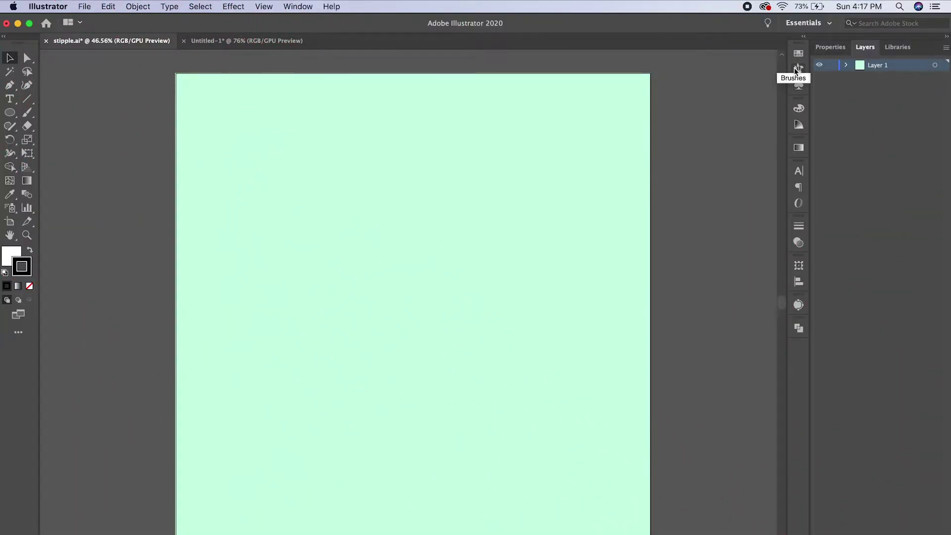
From the Brushes panel's Brush Libraries menu, choose Other Library to browse for a brush file.
click(795, 68)
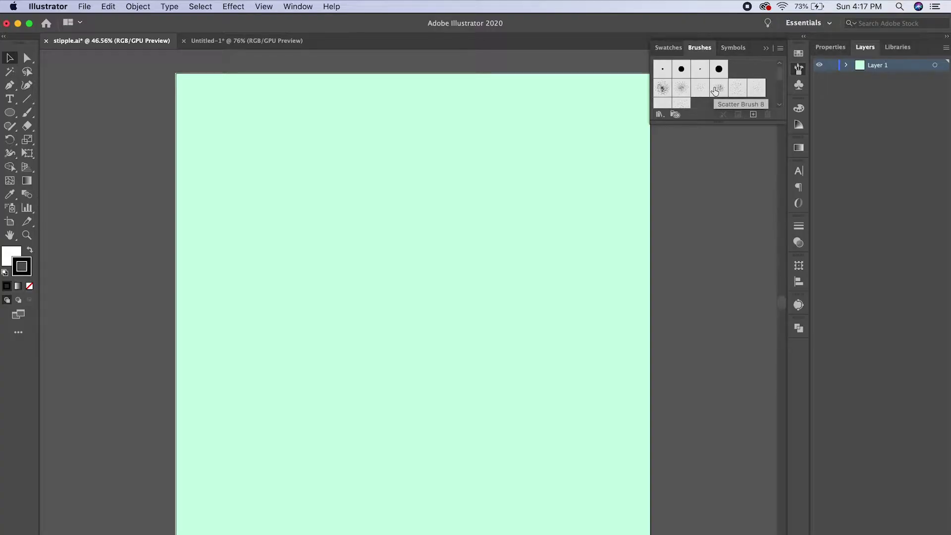
click(310, 6)
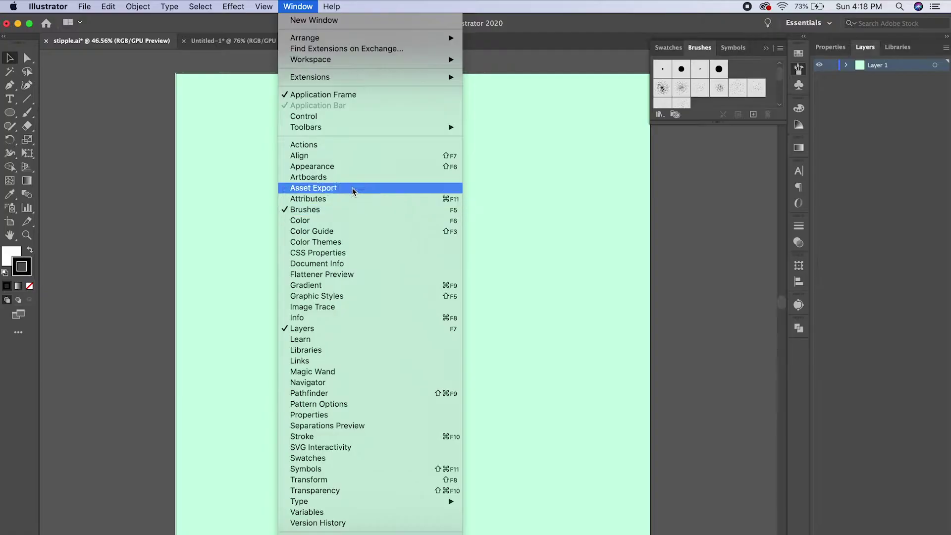
click(303, 7)
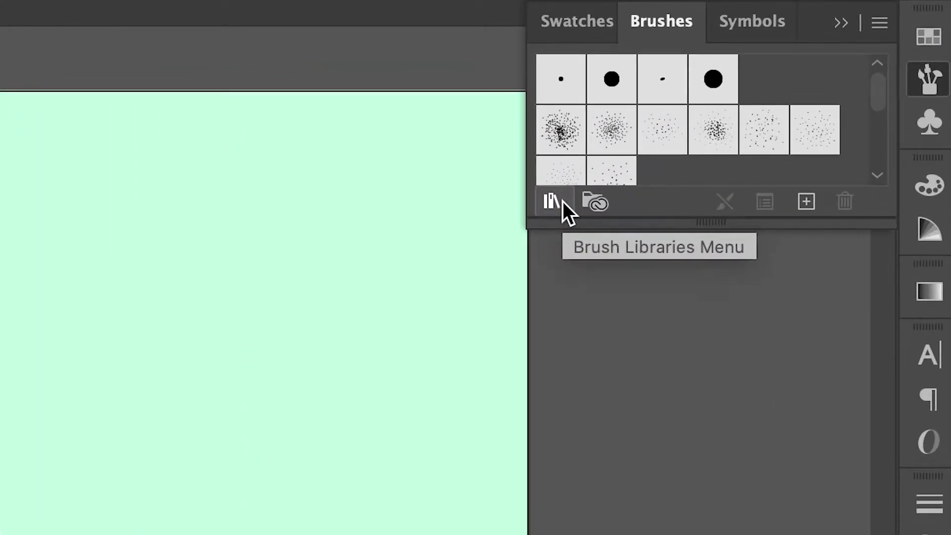
click(661, 115)
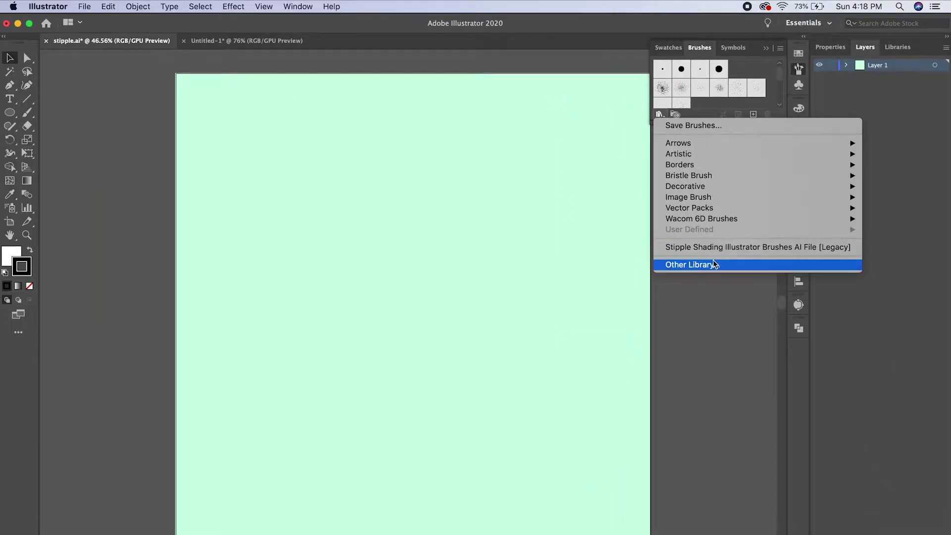
click(712, 266)
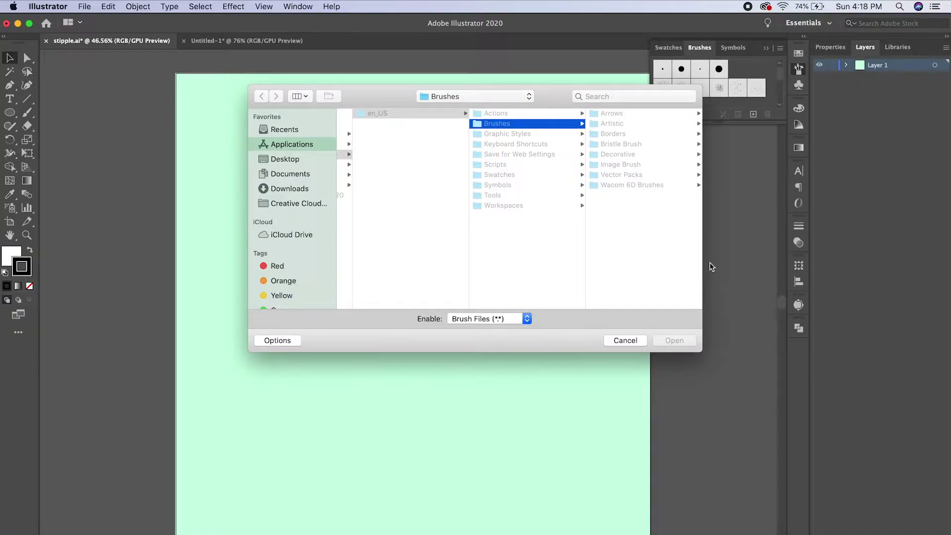
Find Stipple Shading [Legacy].ai in Desktop > Illustrator Brushes, then cancel the dialog.
scroll(580, 136, left, 5)
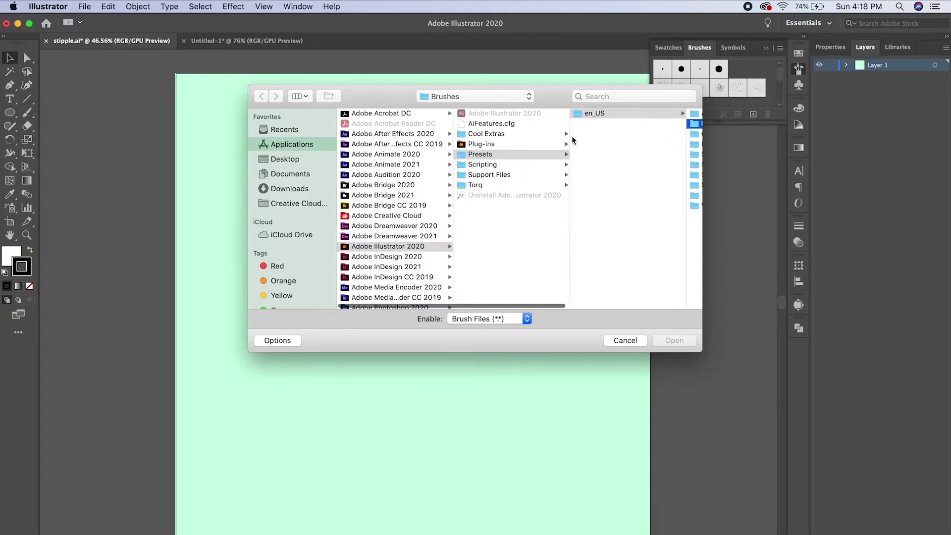
click(301, 159)
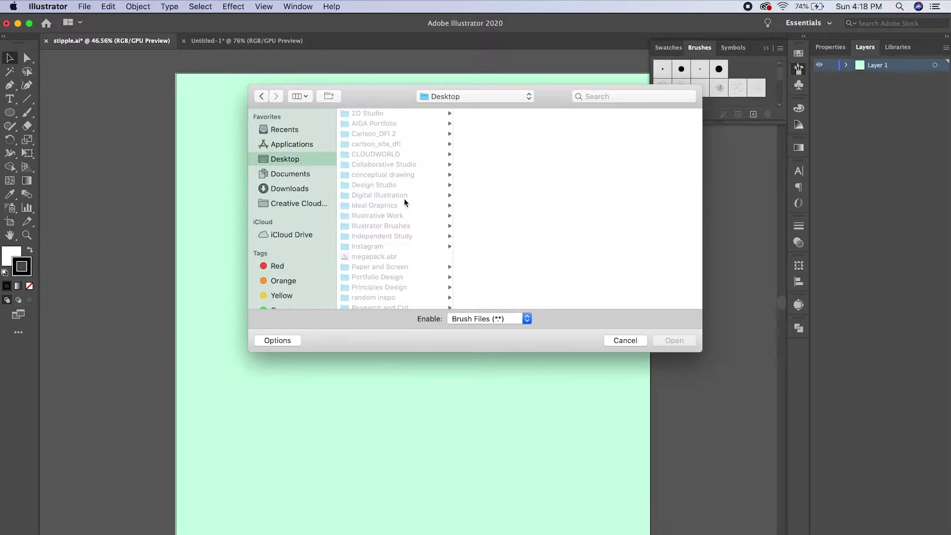
click(390, 226)
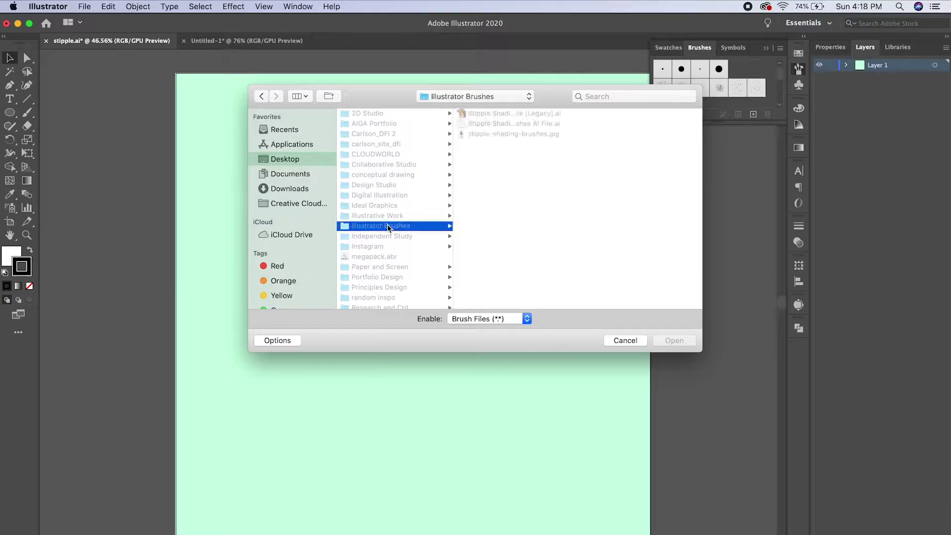
click(513, 115)
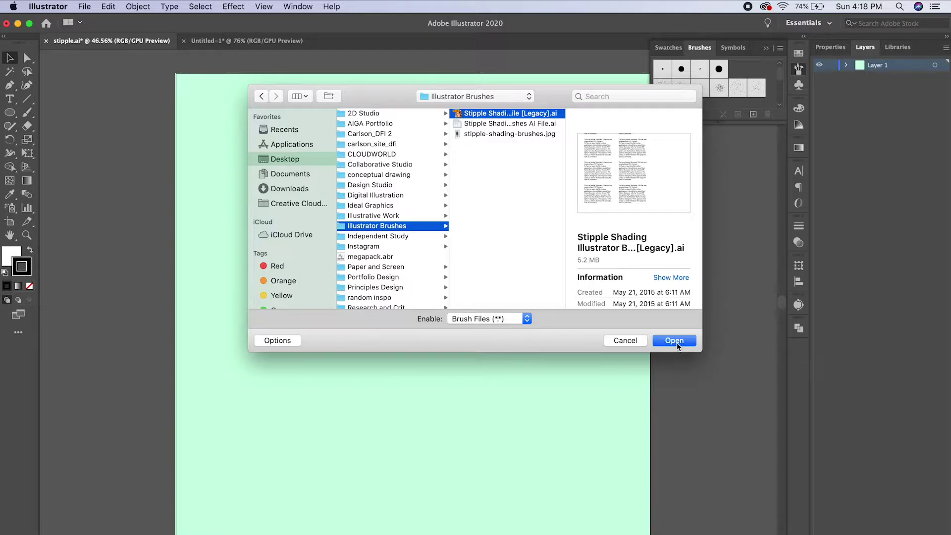
click(634, 340)
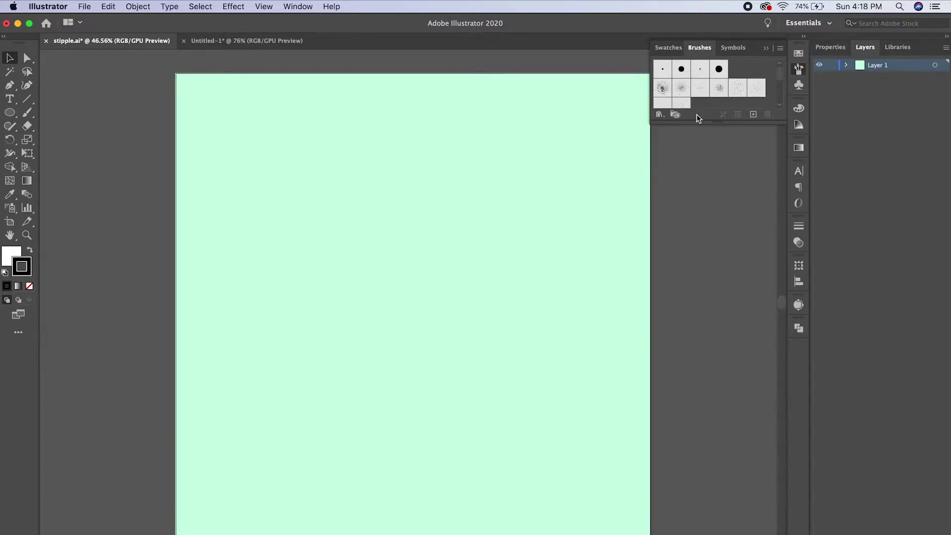
Load the Stipple Shading [Legacy] brush library, dock it under Brushes, and pick a scatter brush.
click(659, 114)
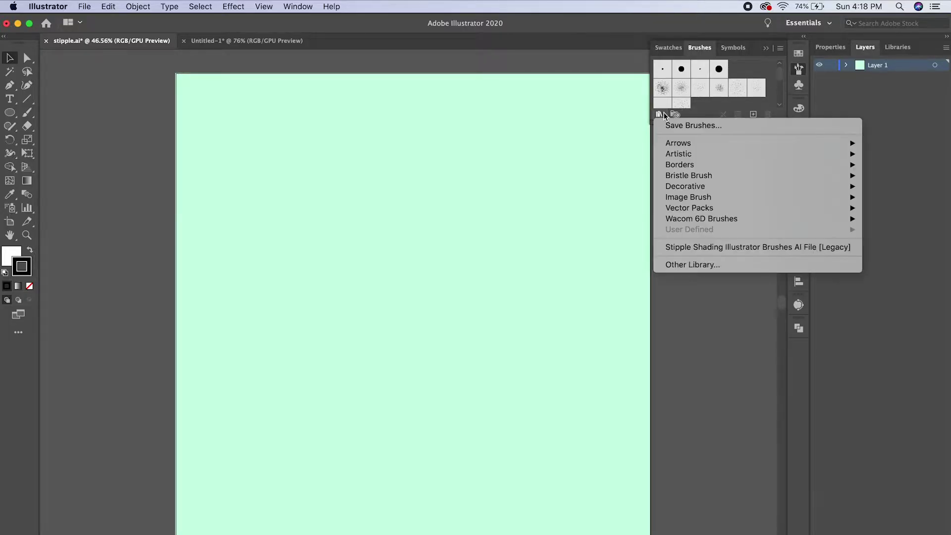
click(706, 246)
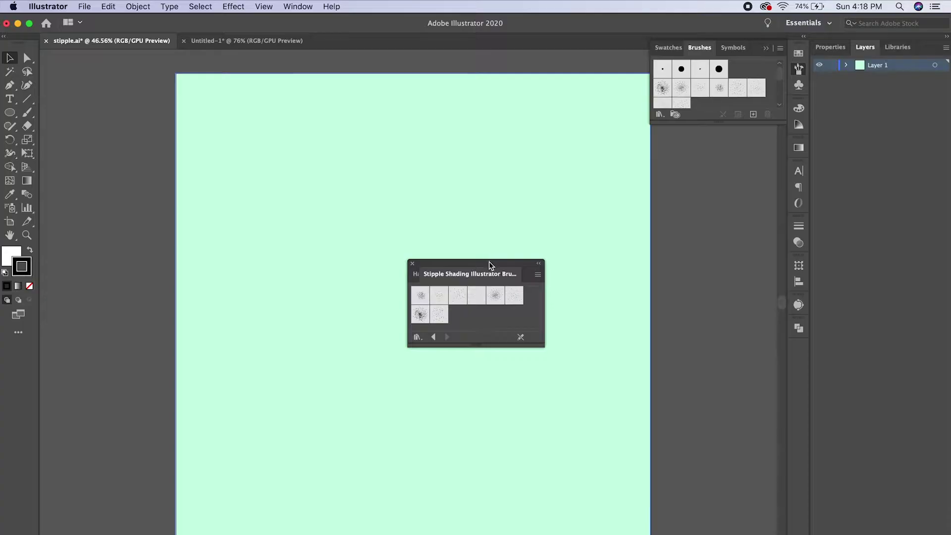
mouse_move(489, 264)
mouse_down()
mouse_move(717, 197)
mouse_move(753, 171)
mouse_move(737, 174)
mouse_up()
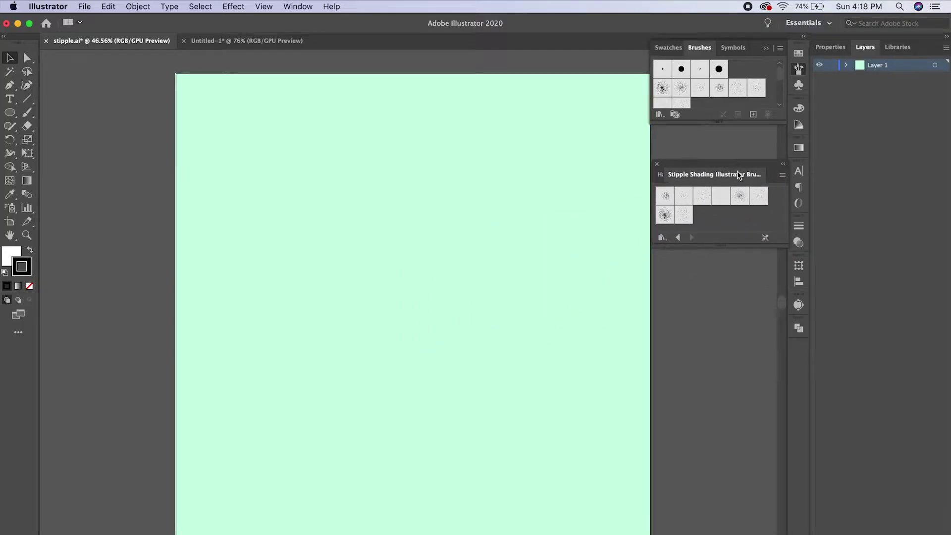
click(741, 197)
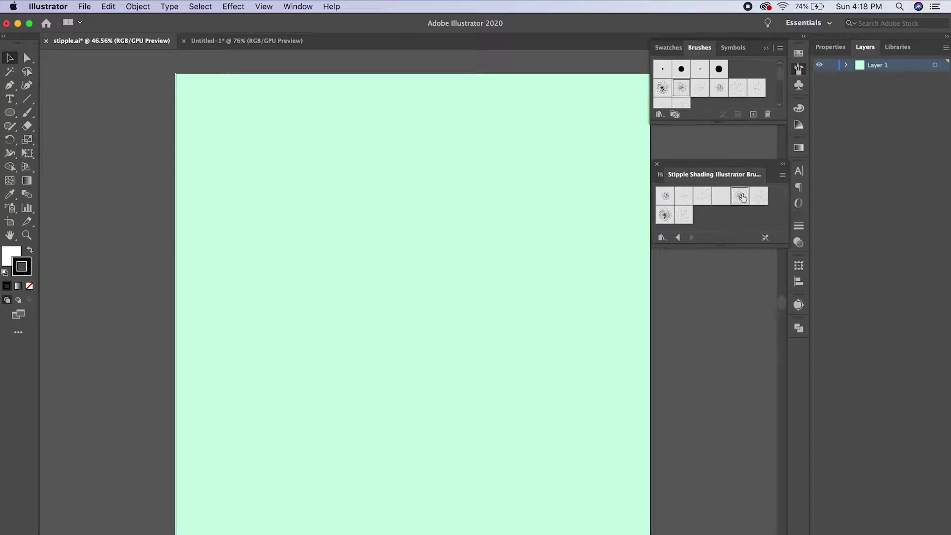
click(684, 216)
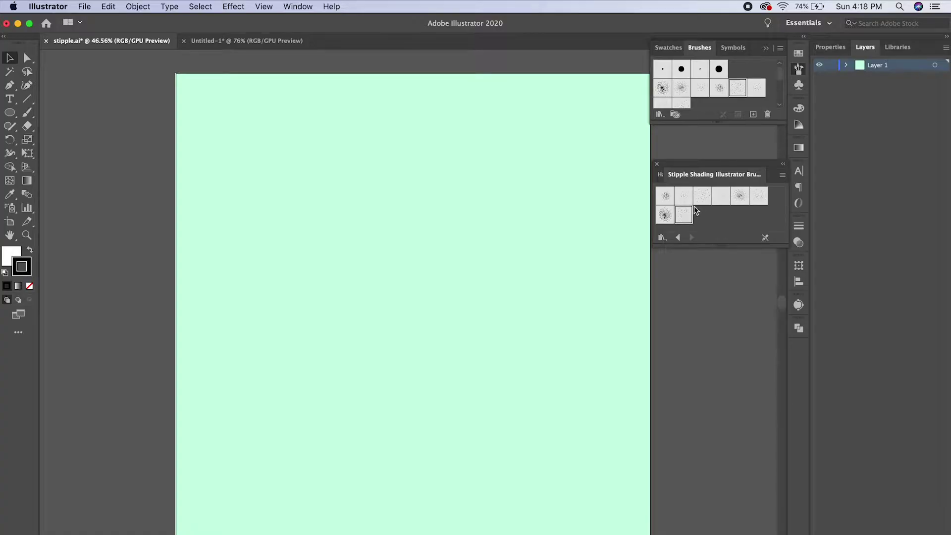
click(740, 195)
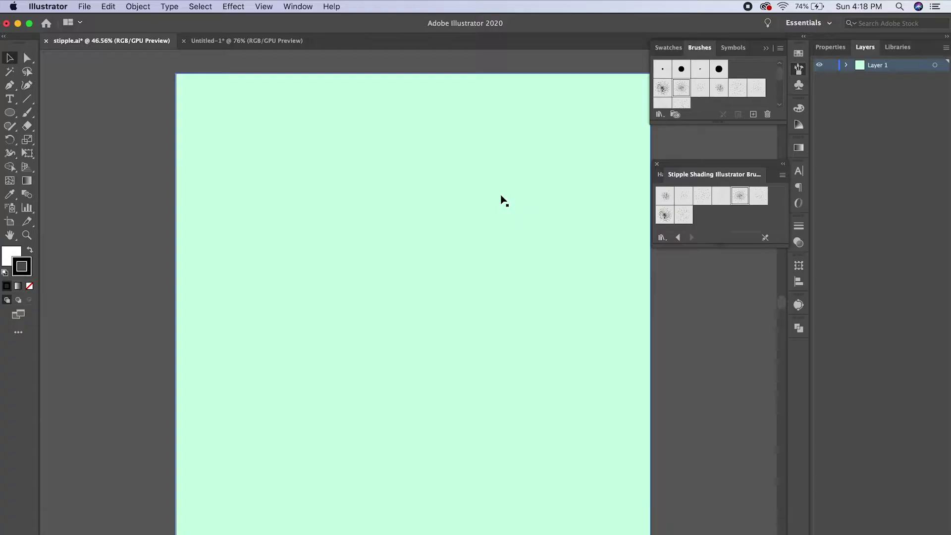
Draw a 230 px circle near the artboard centre with no fill, and set Draw Inside mode.
key(l)
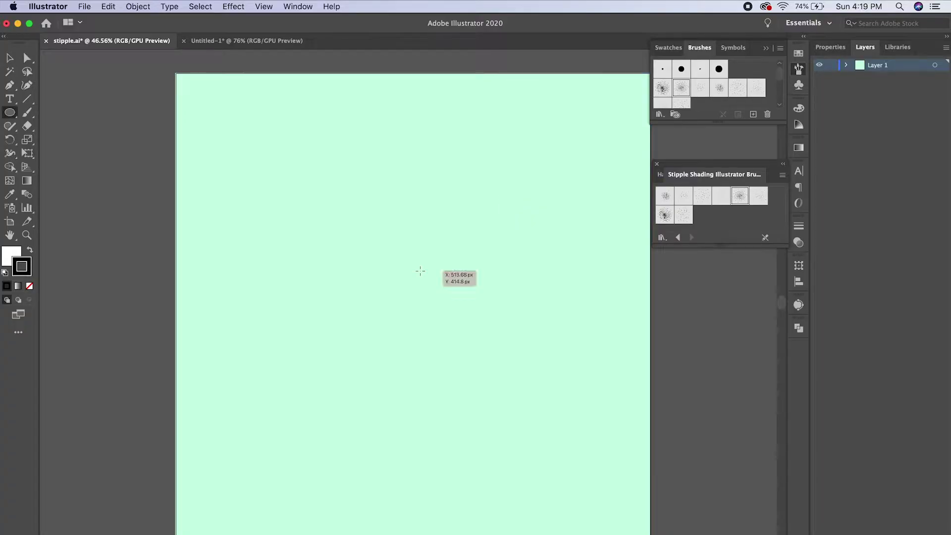
drag(420, 270, 472, 307)
click(10, 58)
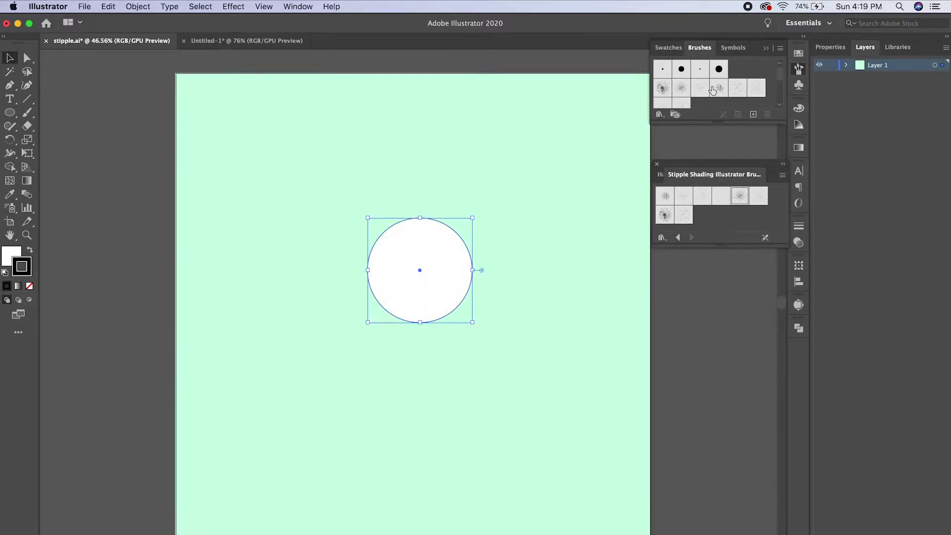
click(798, 108)
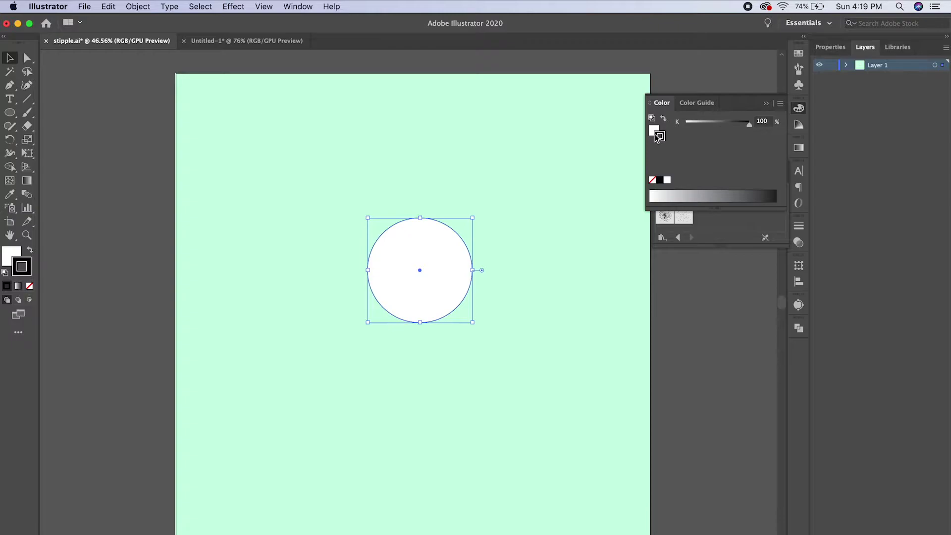
click(654, 132)
click(653, 179)
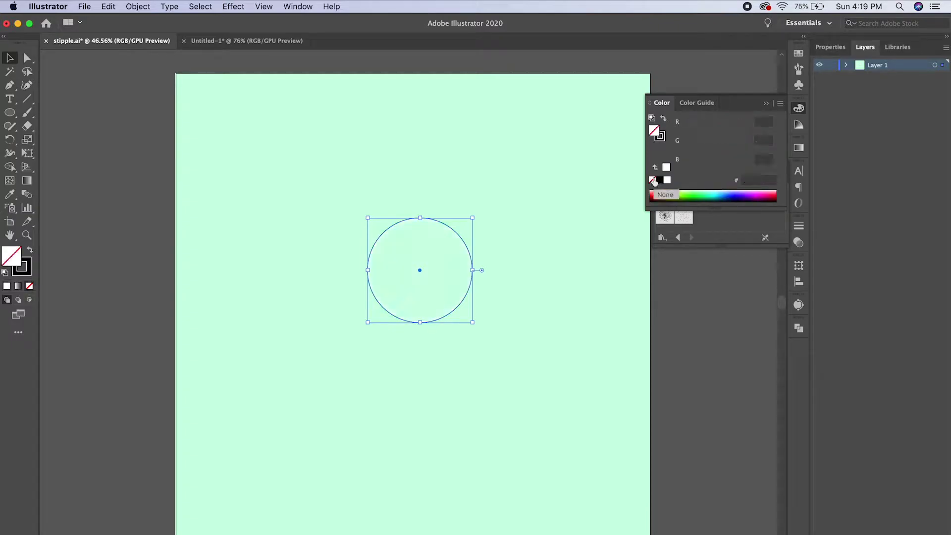
click(765, 103)
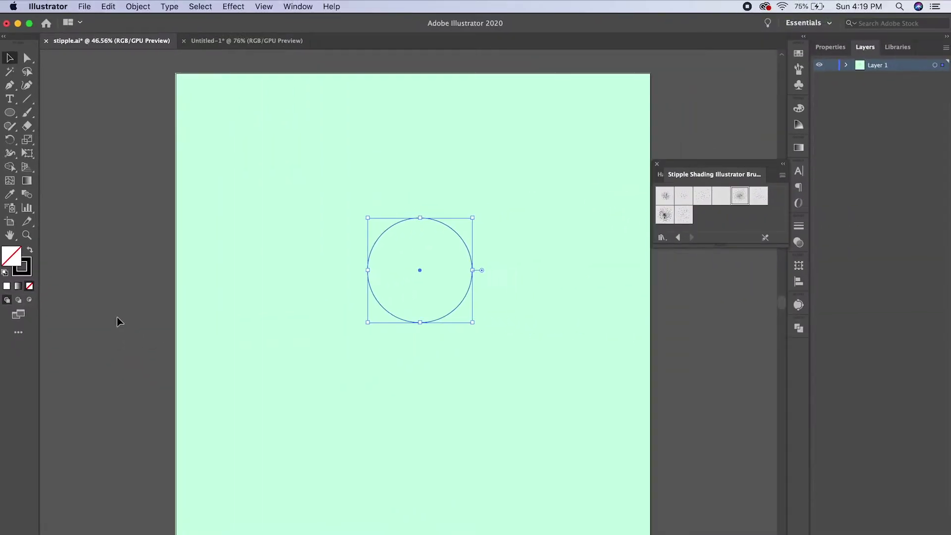
key(shift+d)
key(shift+d)
key(shift+d)
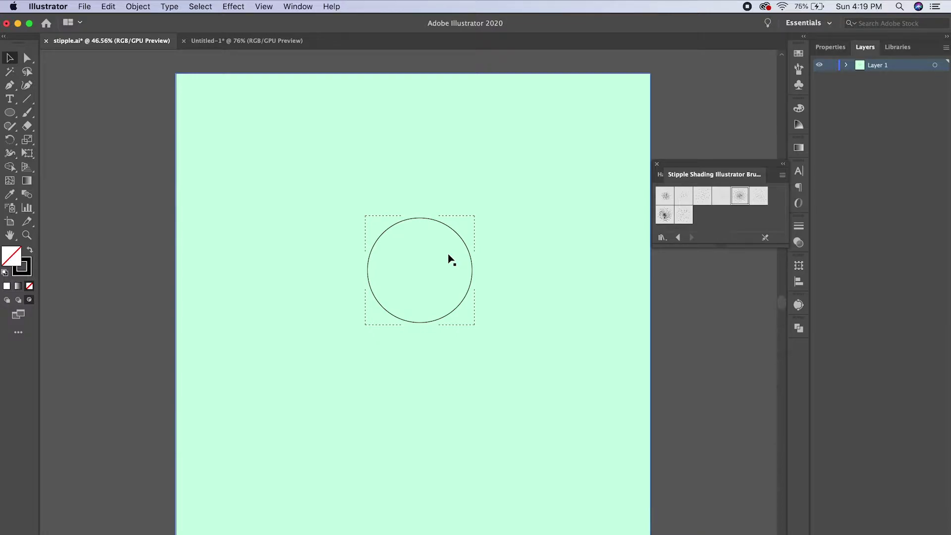
key(l)
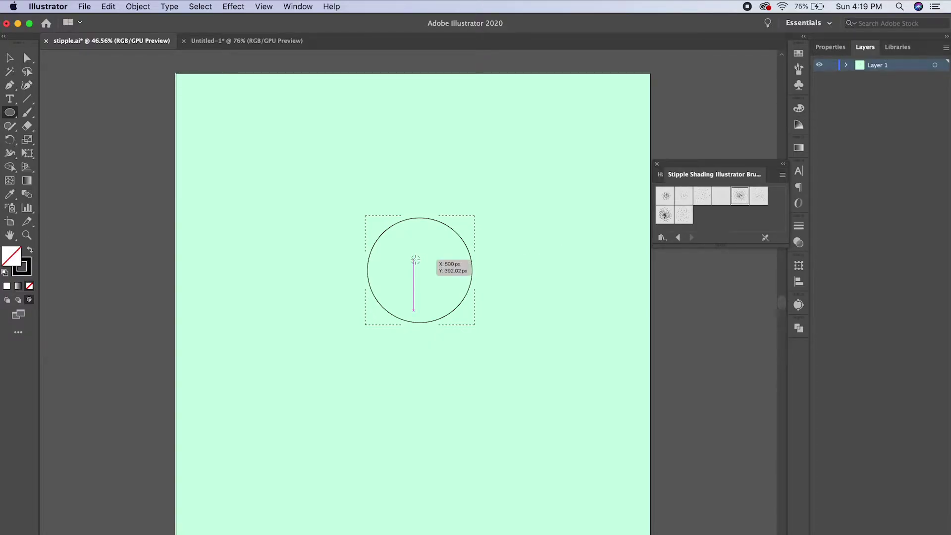
Draw a slightly smaller circle inside the first and give it Scatter Brush 4.
mouse_move(415, 259)
mouse_down()
mouse_move(439, 283)
mouse_move(466, 289)
mouse_up()
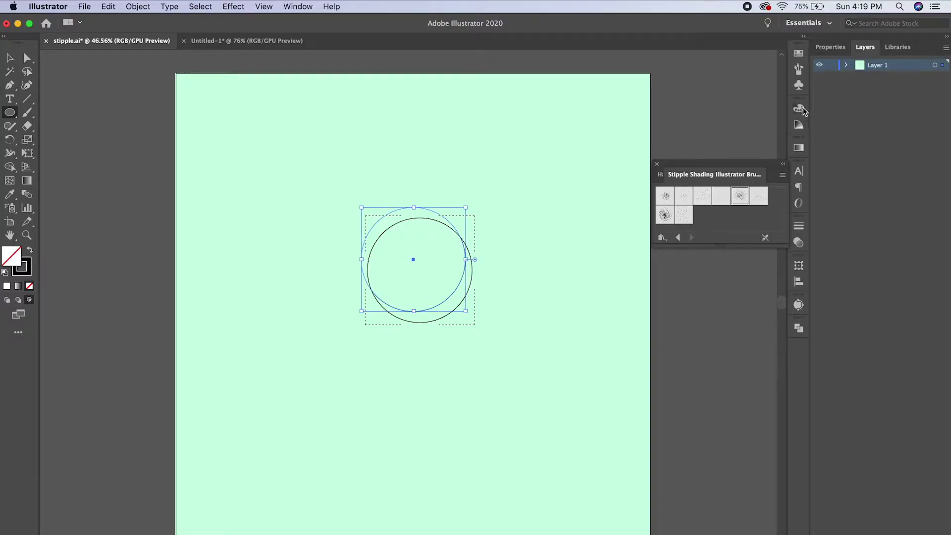
click(742, 198)
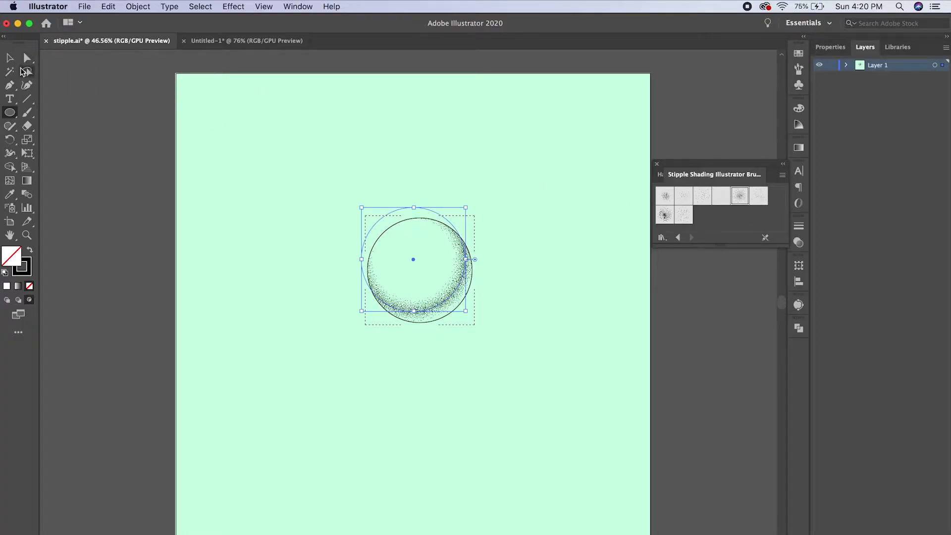
click(9, 57)
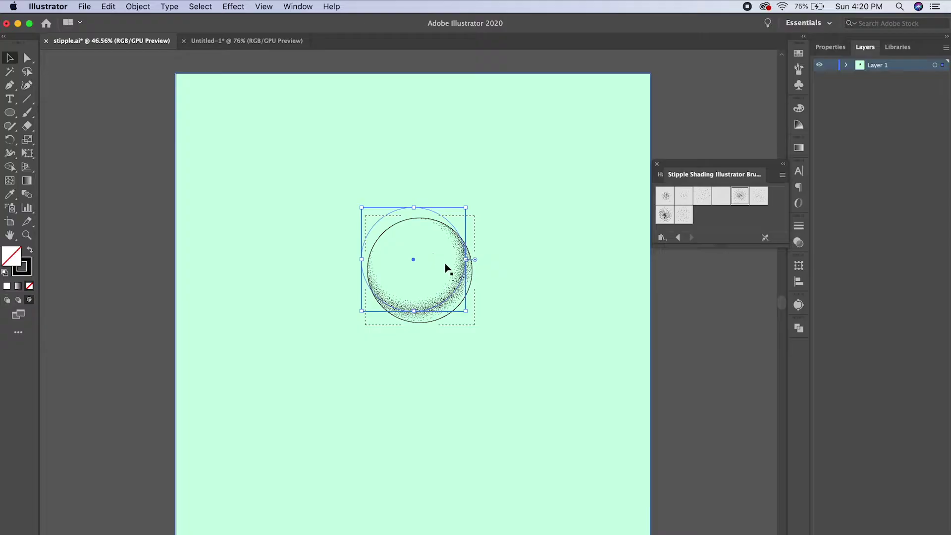
Nudge the stippled circle a few steps down and to the right.
key(Down)
key(Down)
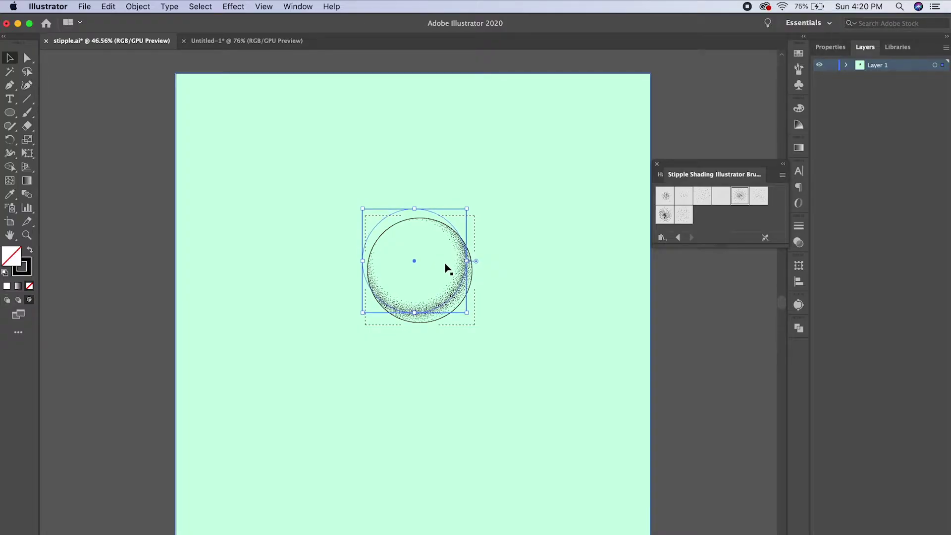
key(Right)
key(Right)
key(Down)
key(Down)
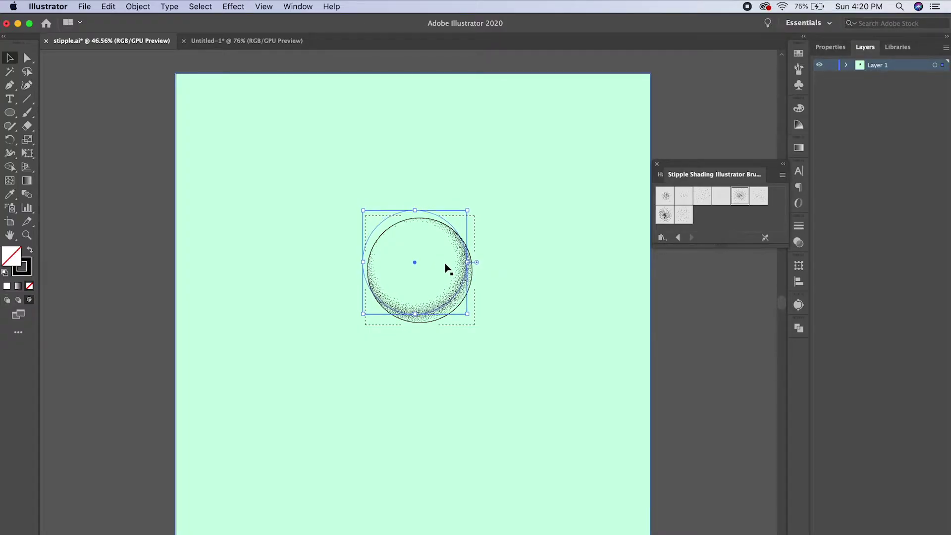
key(Right)
key(Right)
key(Down)
key(Down)
key(Down)
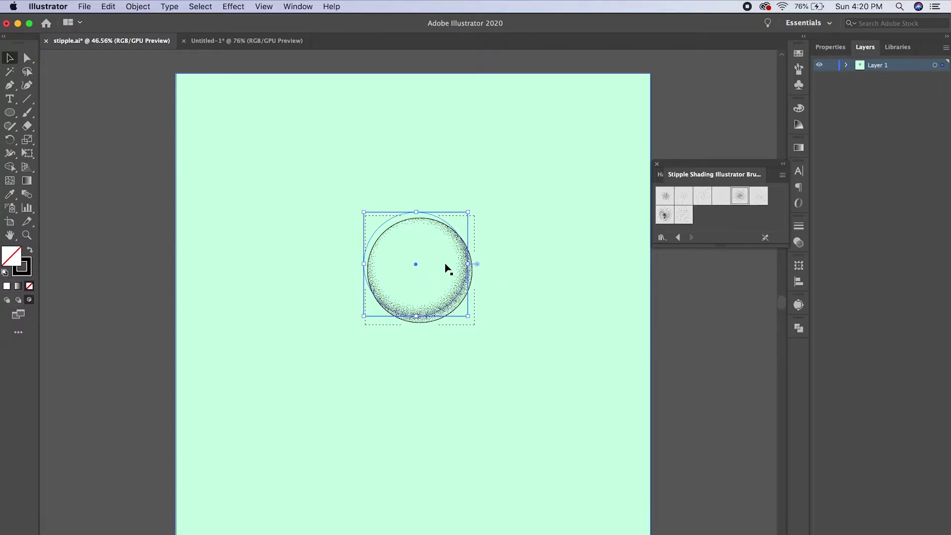
key(Down)
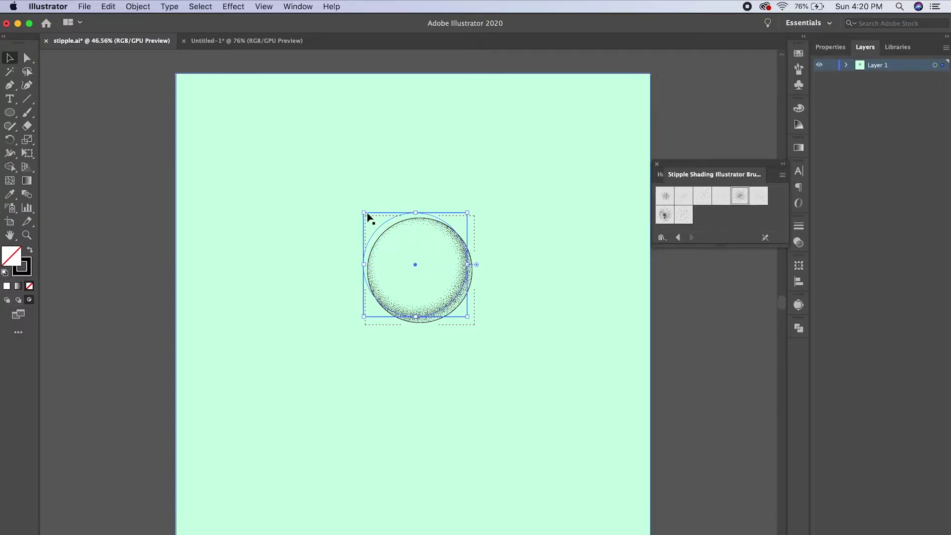
Slightly shrink the stippled circle, then duplicate it offset left and apply Scatter Brush 3.
drag(364, 212, 367, 216)
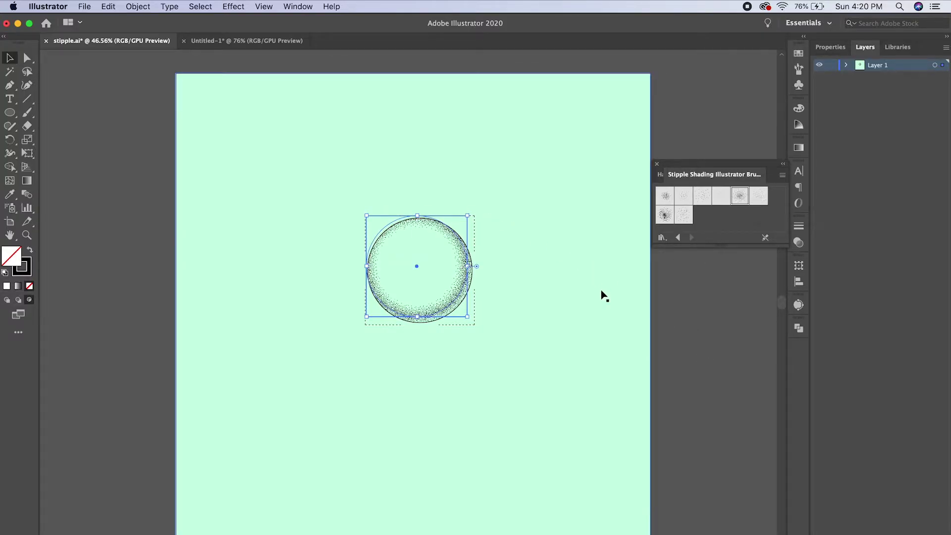
scroll(463, 287, up, 2)
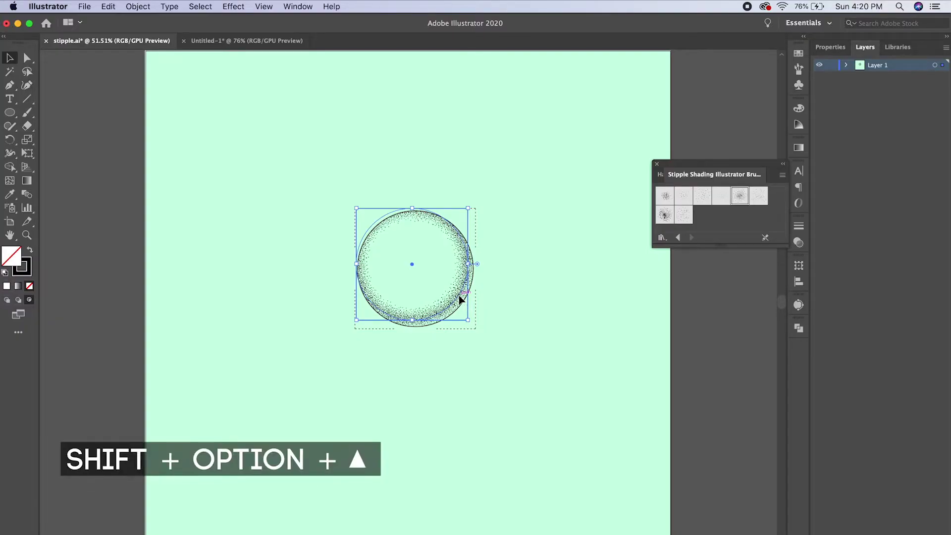
key(shift+alt+Up)
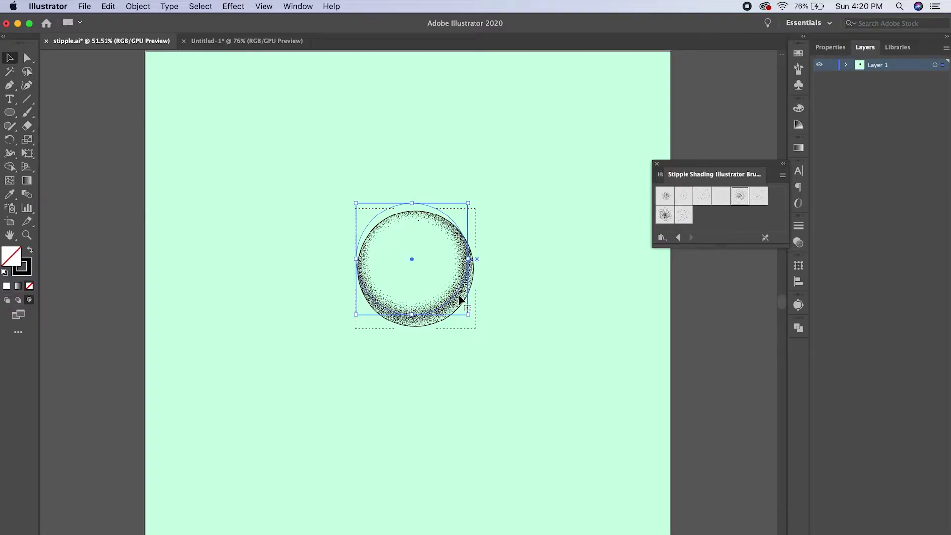
key(alt+Left)
key(alt+Left)
key(alt+Left)
key(alt+Left)
key(alt+Left)
key(alt+Left)
key(alt+Left)
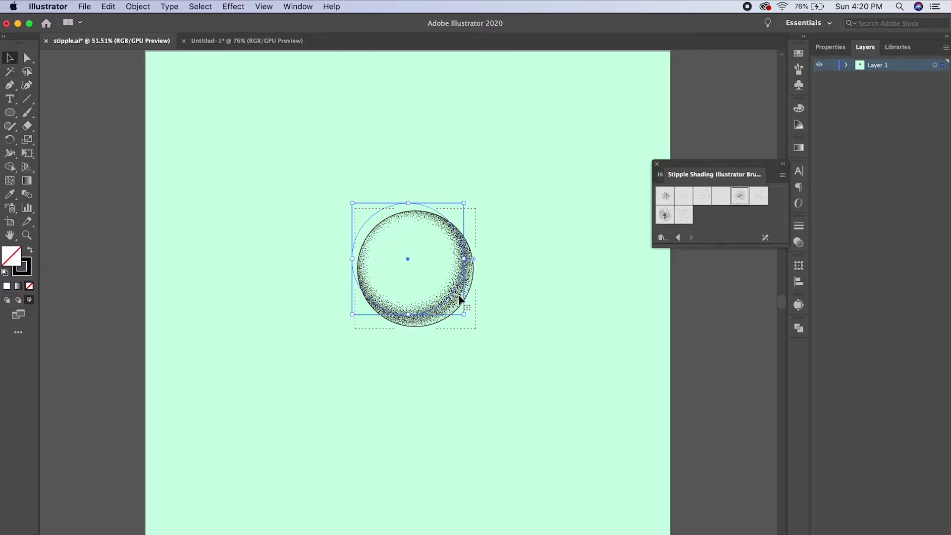
key(alt+Down)
key(alt+Down)
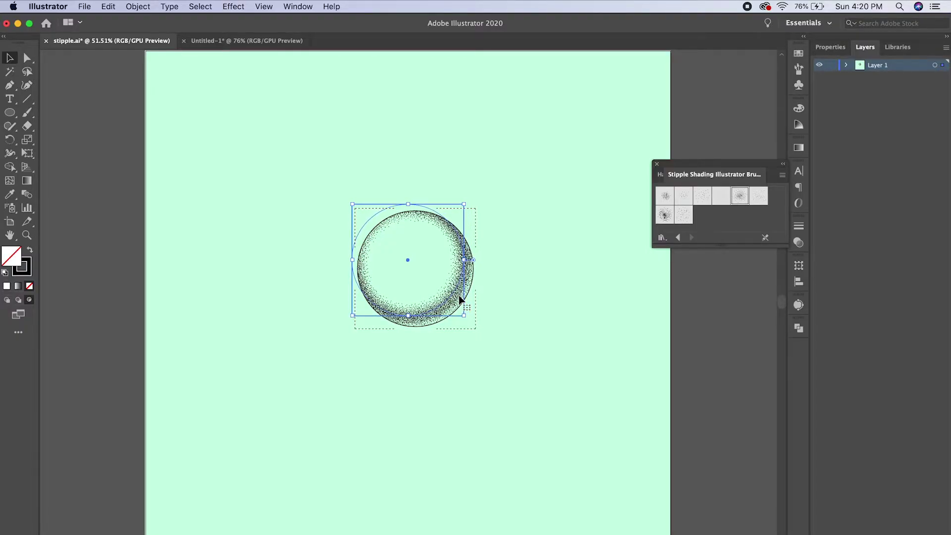
click(758, 197)
click(683, 215)
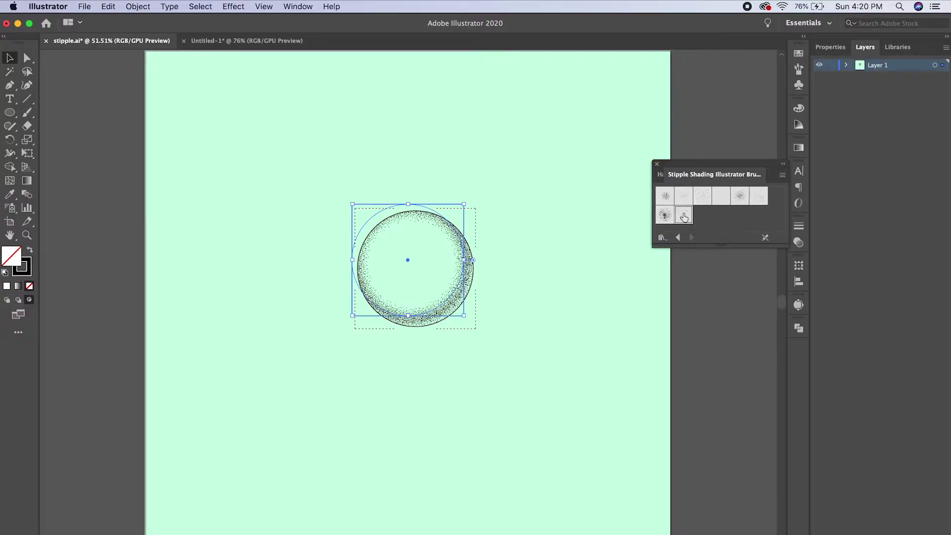
click(665, 214)
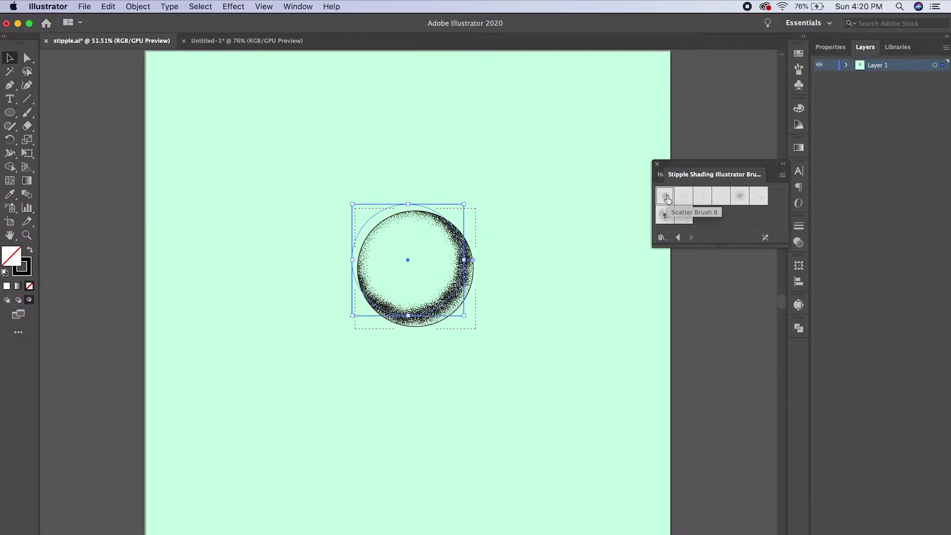
click(757, 197)
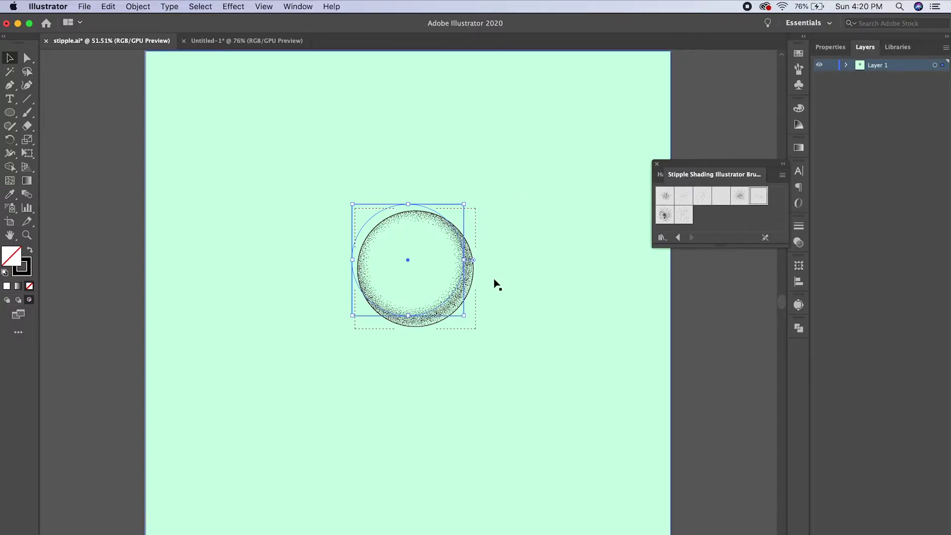
Shrink the Scatter Brush 3 copy from its corners to about 192.9 px wide.
click(799, 110)
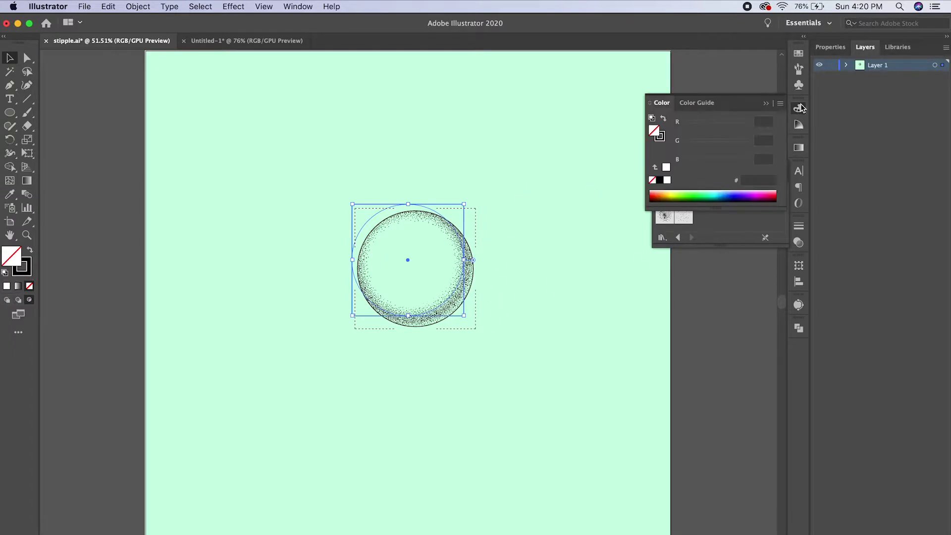
click(799, 109)
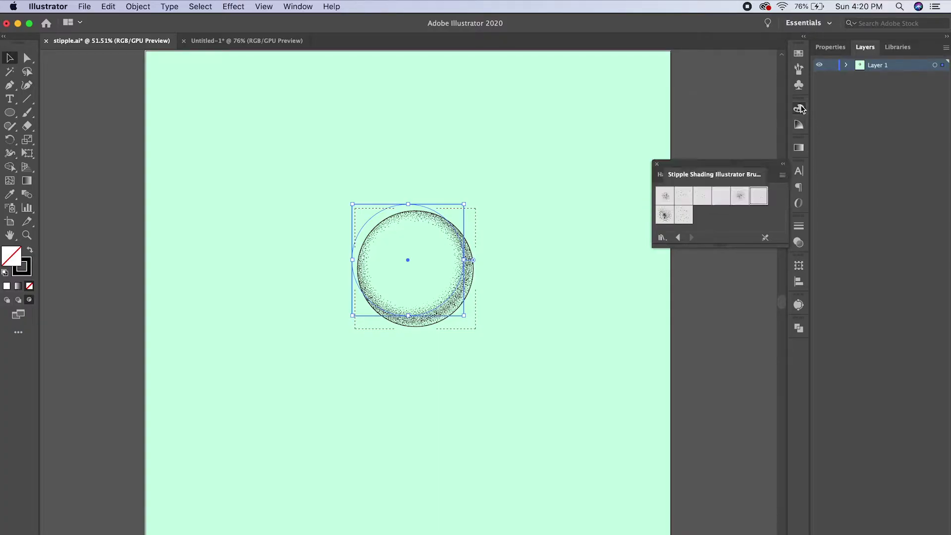
click(837, 46)
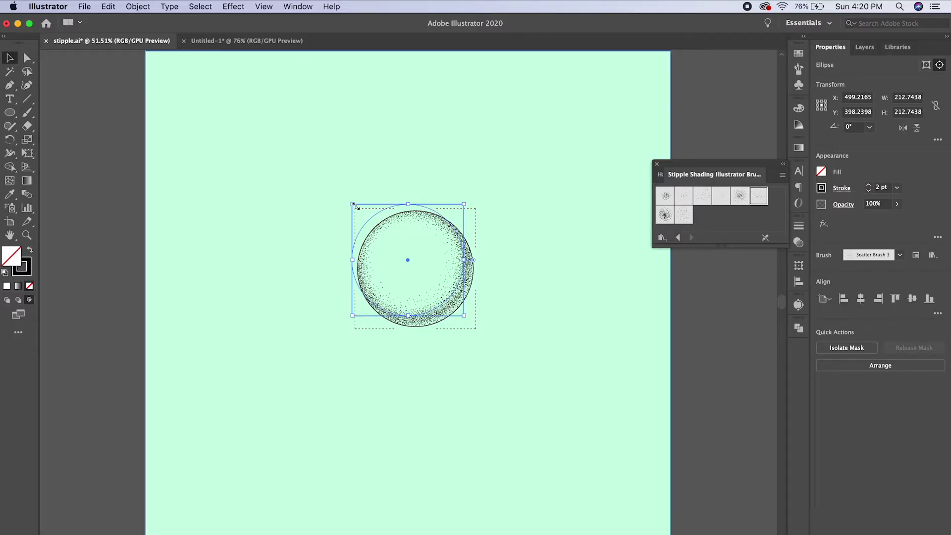
drag(352, 204, 358, 209)
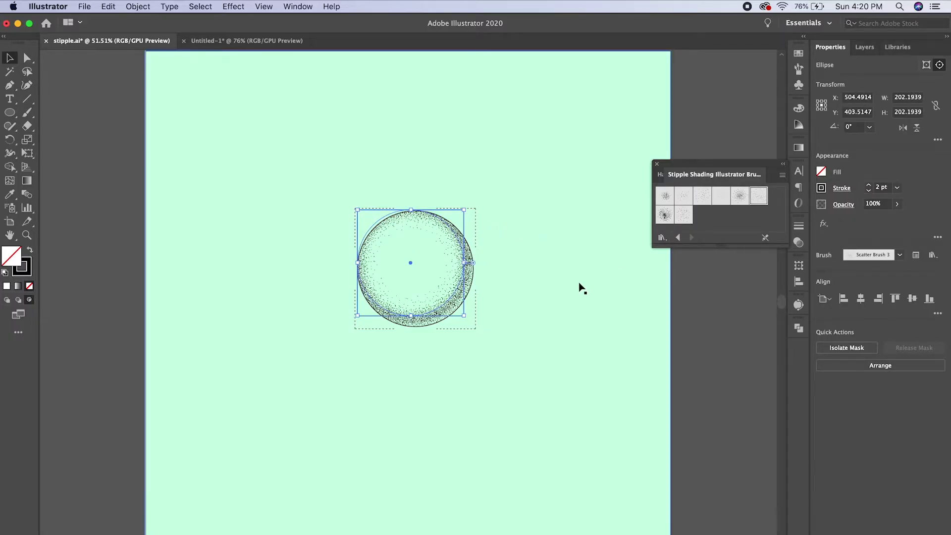
mouse_move(464, 314)
mouse_down()
mouse_move(465, 291)
mouse_move(459, 311)
mouse_up()
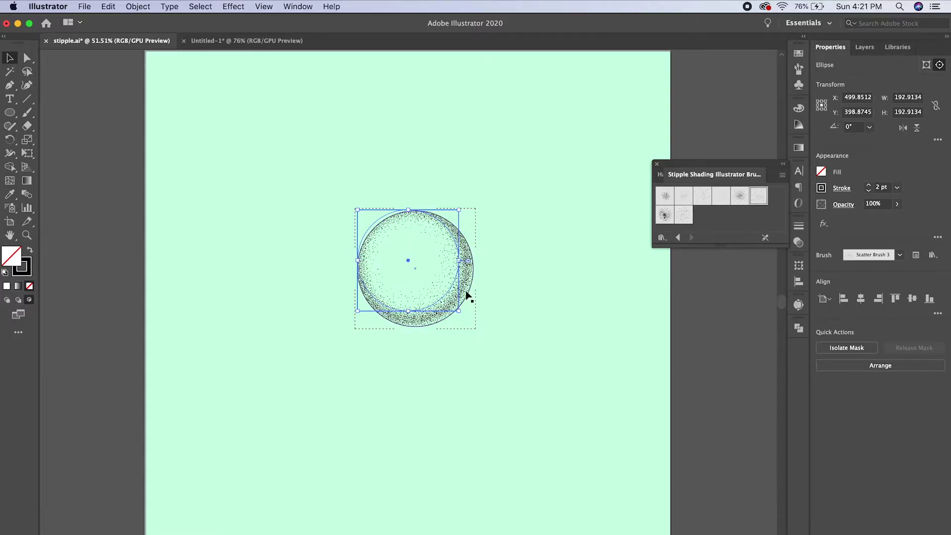
key(a)
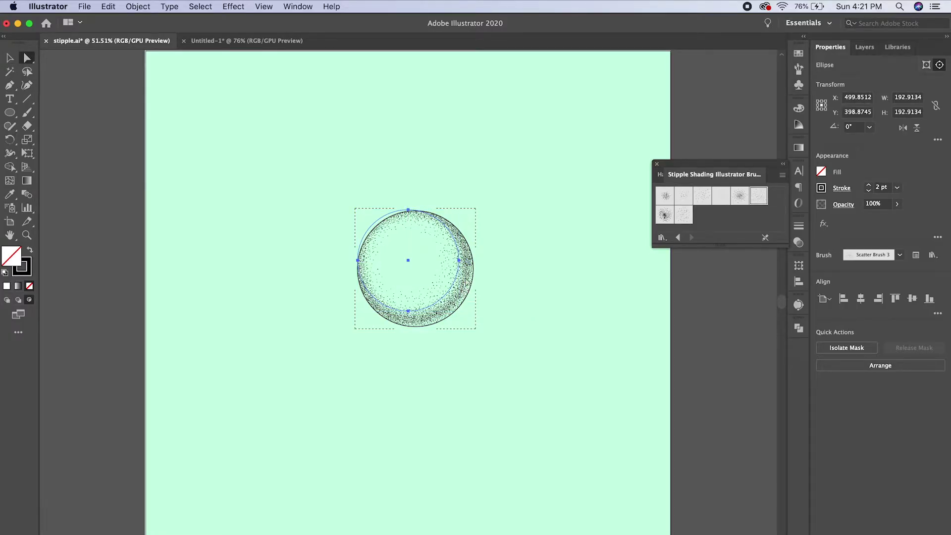
In the Layers panel, expand the Clip Group and select its third ellipse.
click(865, 48)
click(847, 65)
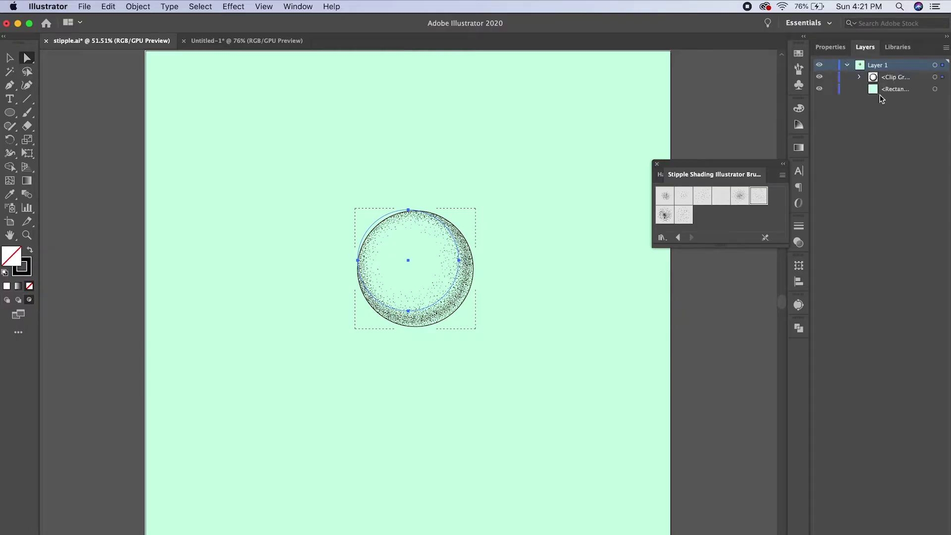
click(861, 77)
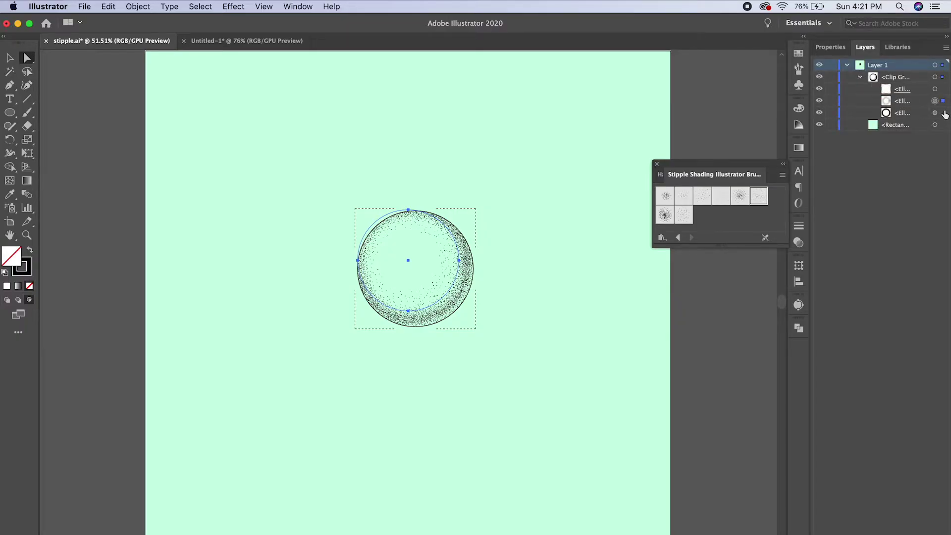
click(943, 91)
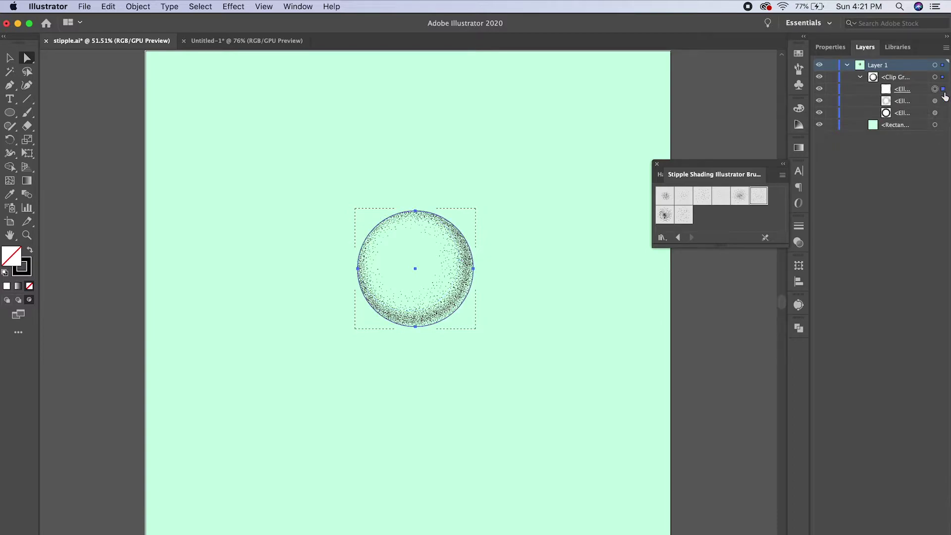
click(943, 113)
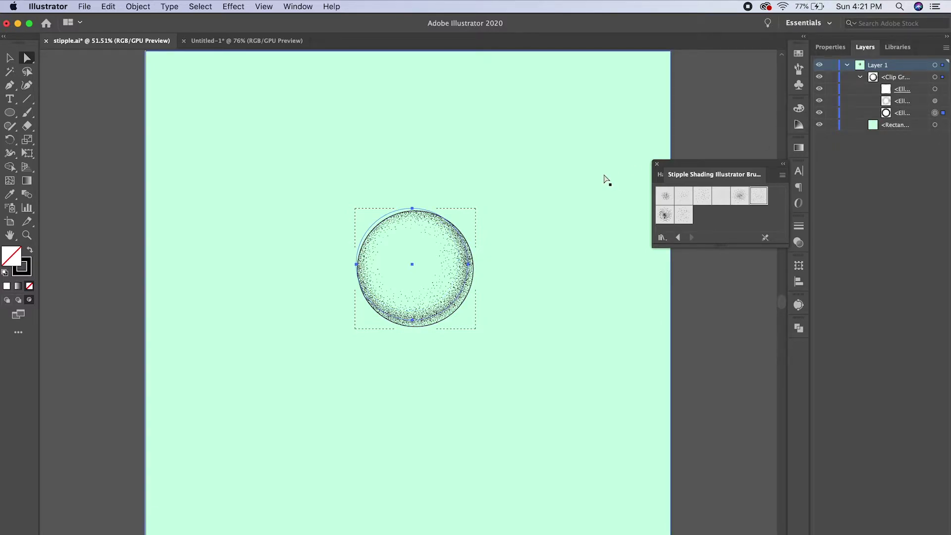
Duplicate the ellipse and nudge the copy up and to the left.
key(alt+Up)
key(Up)
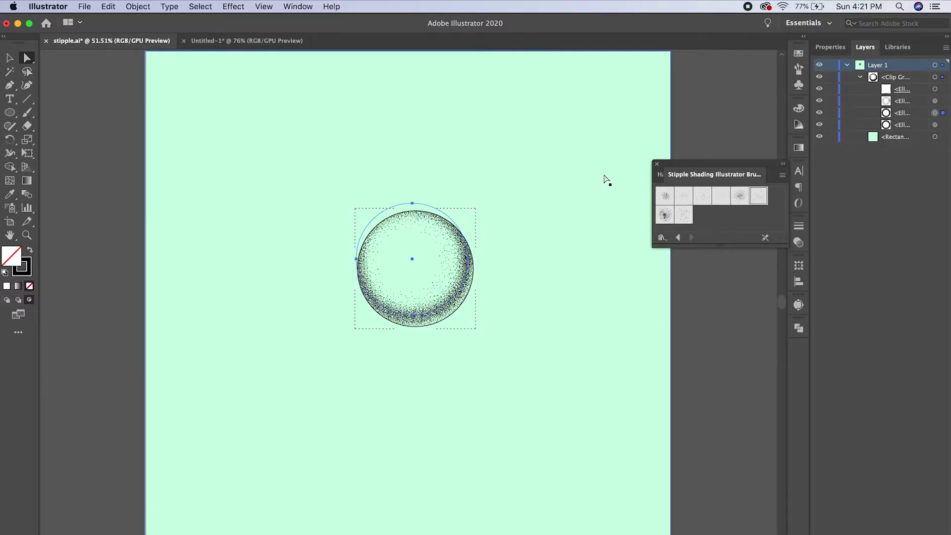
key(Up)
key(Up)
key(Left)
key(Left)
key(Left)
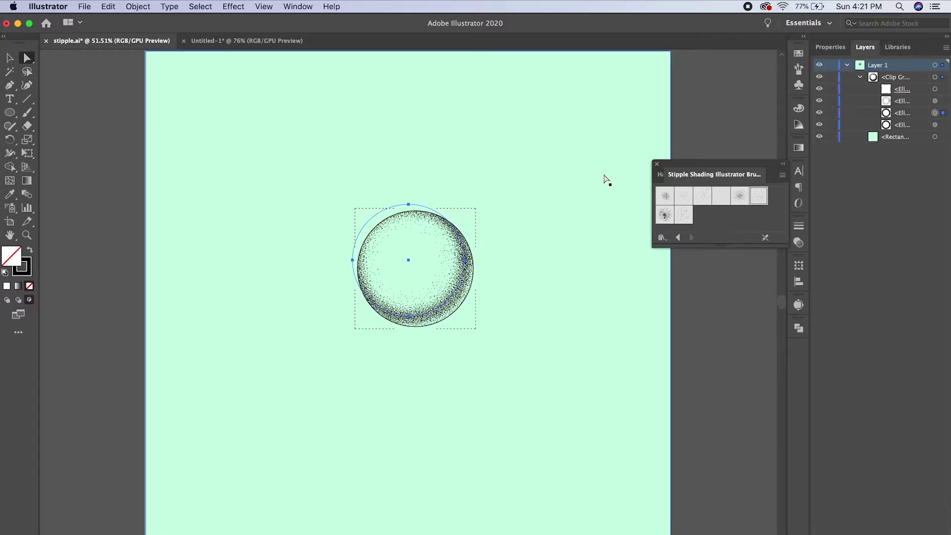
key(Up)
key(Left)
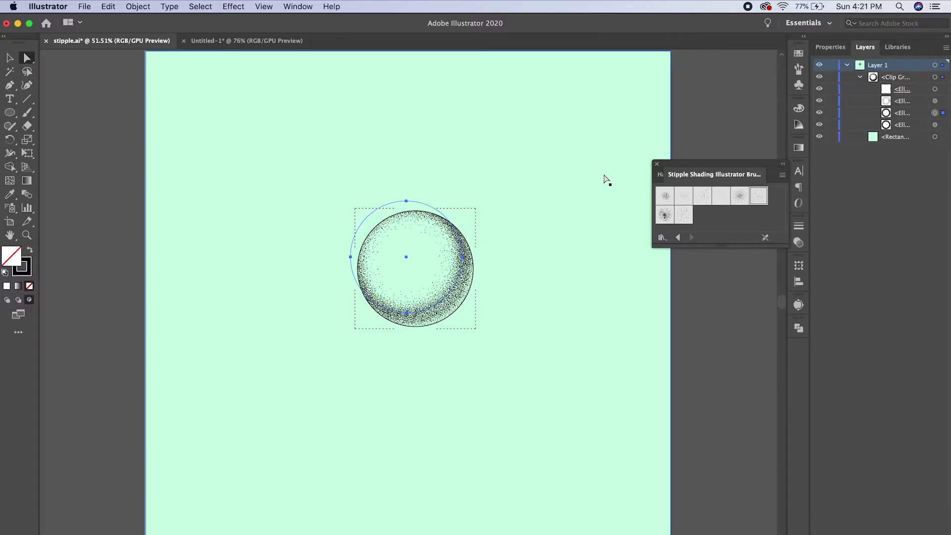
Give the copy a lighter stipple brush and shrink it to 205.14 px wide.
click(740, 198)
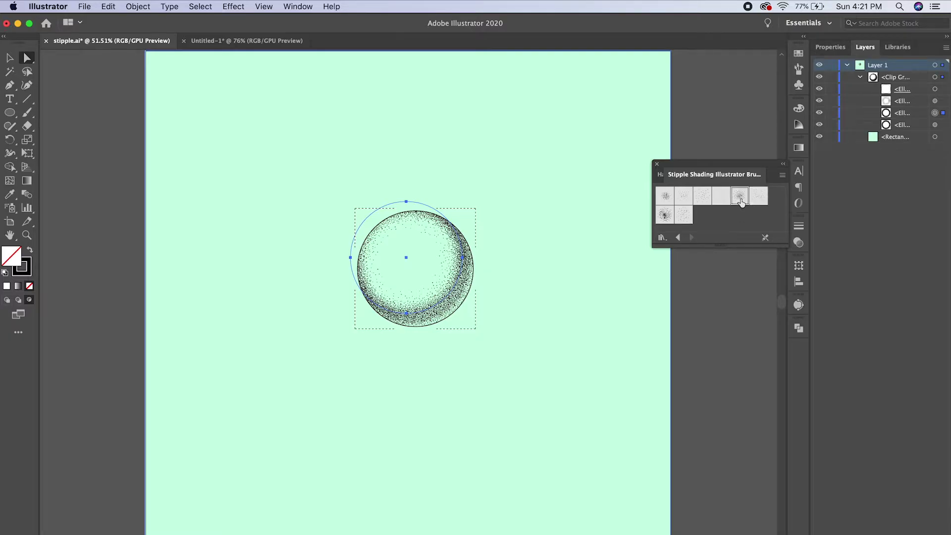
click(666, 197)
click(684, 198)
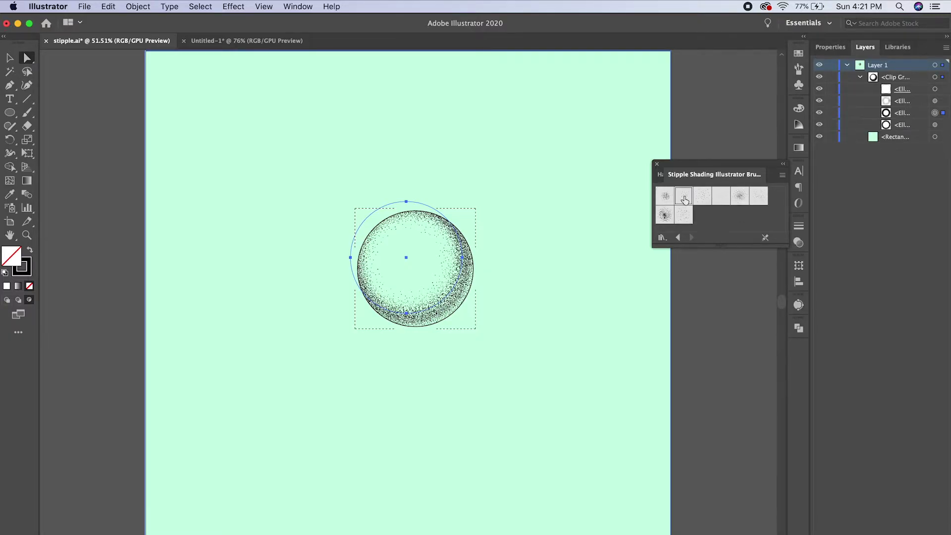
click(10, 58)
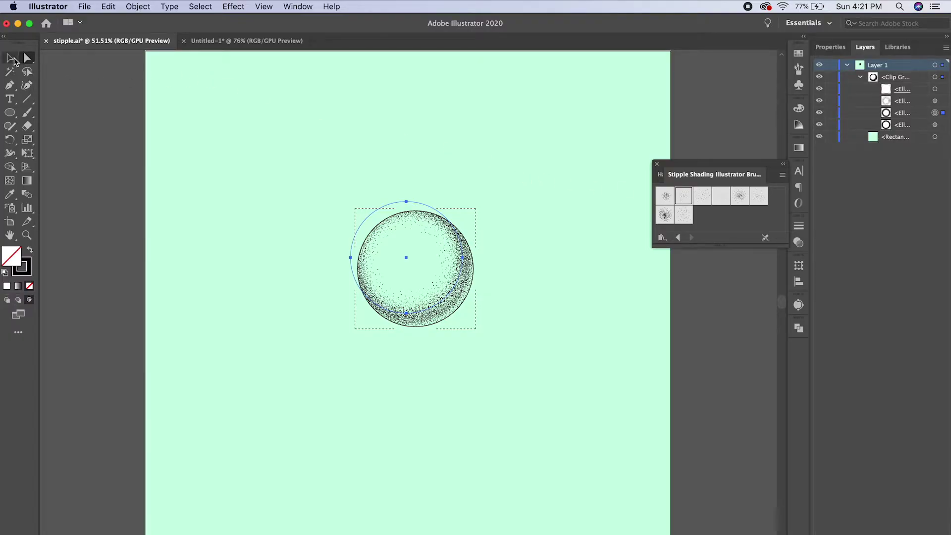
drag(351, 201, 355, 204)
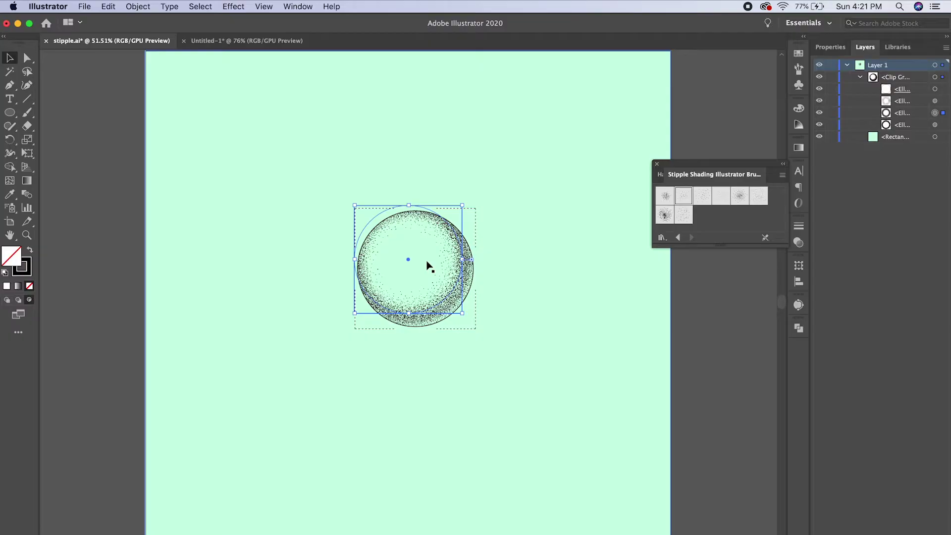
Remove the outer circle's stroke, then return to Draw Normal mode.
key(a)
click(426, 266)
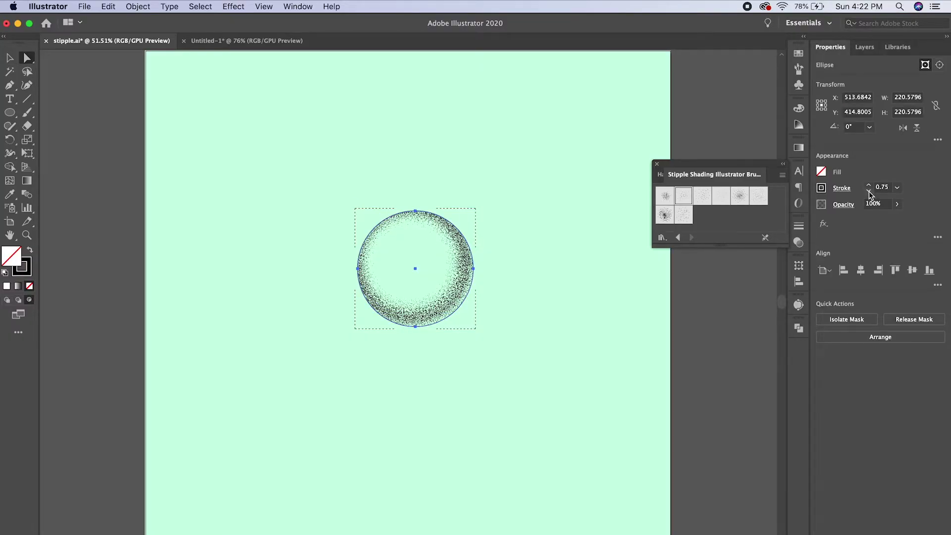
click(868, 191)
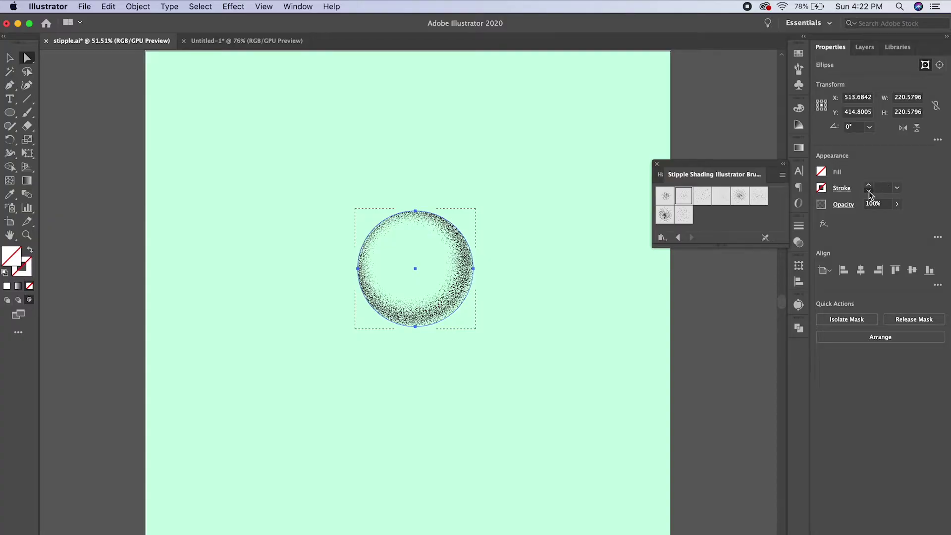
click(718, 339)
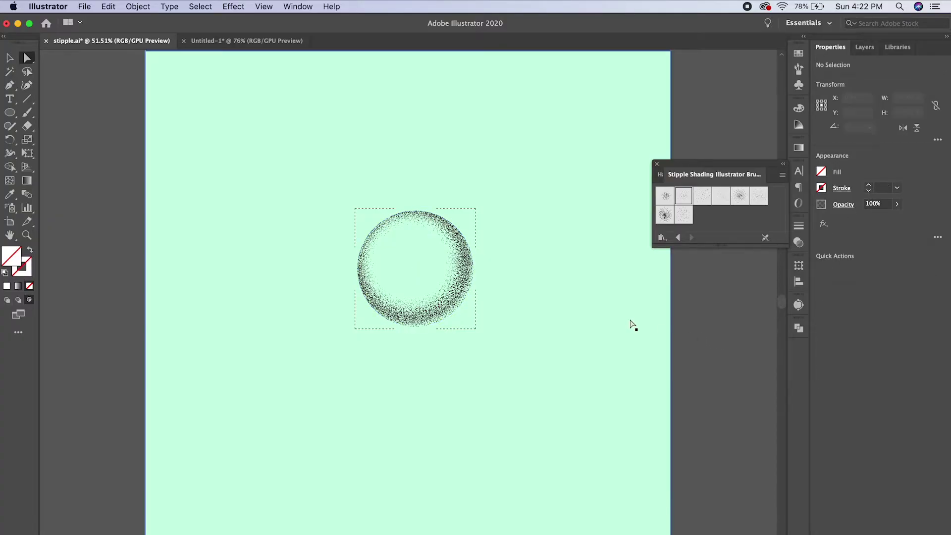
click(6, 300)
scroll(132, 255, down, 2)
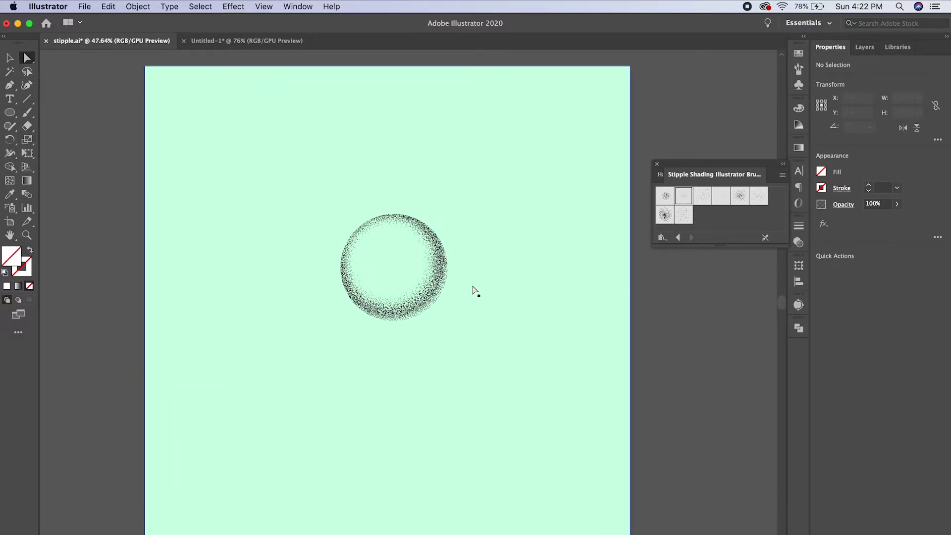
Duplicate the stippled sphere as an overlapping copy offset down-right, then deselect.
scroll(485, 253, up, 5)
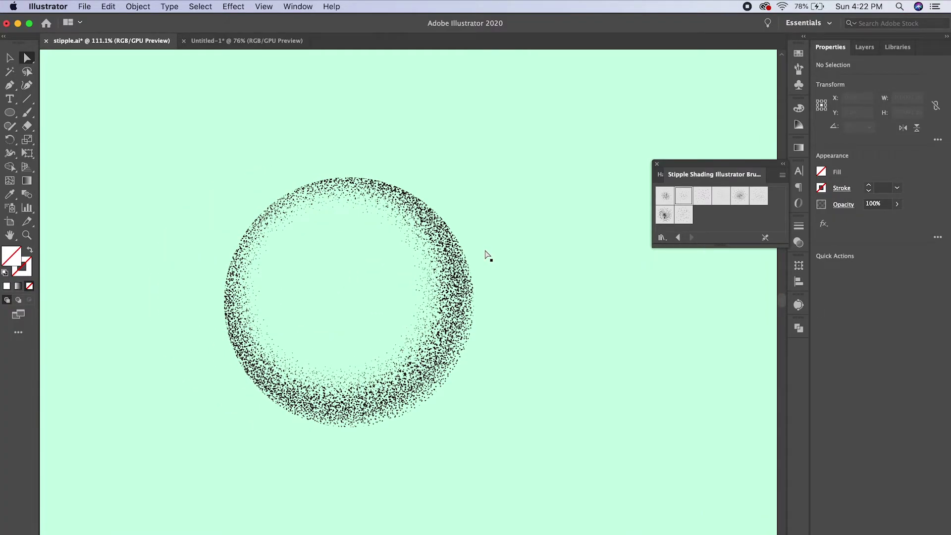
scroll(500, 258, down, 3)
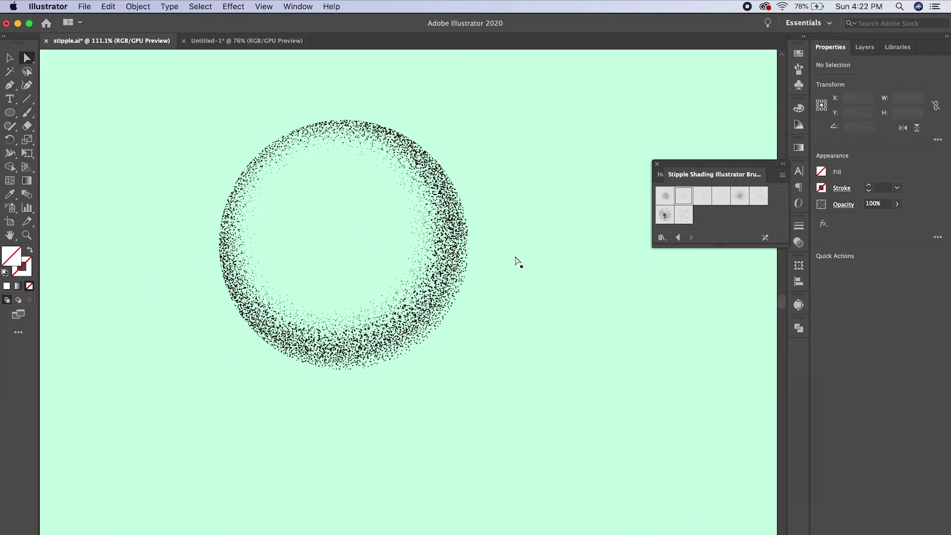
scroll(518, 261, down, 6)
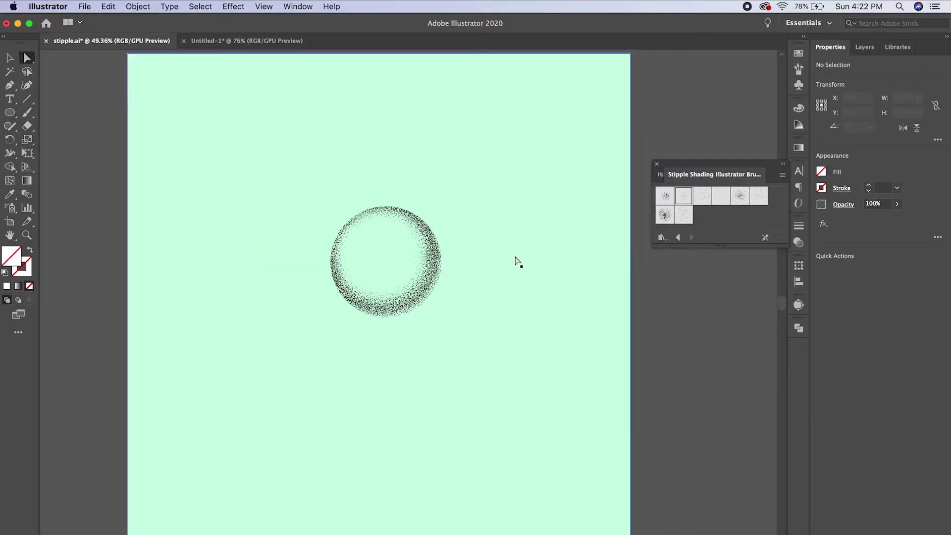
scroll(518, 261, up, 2)
key(v)
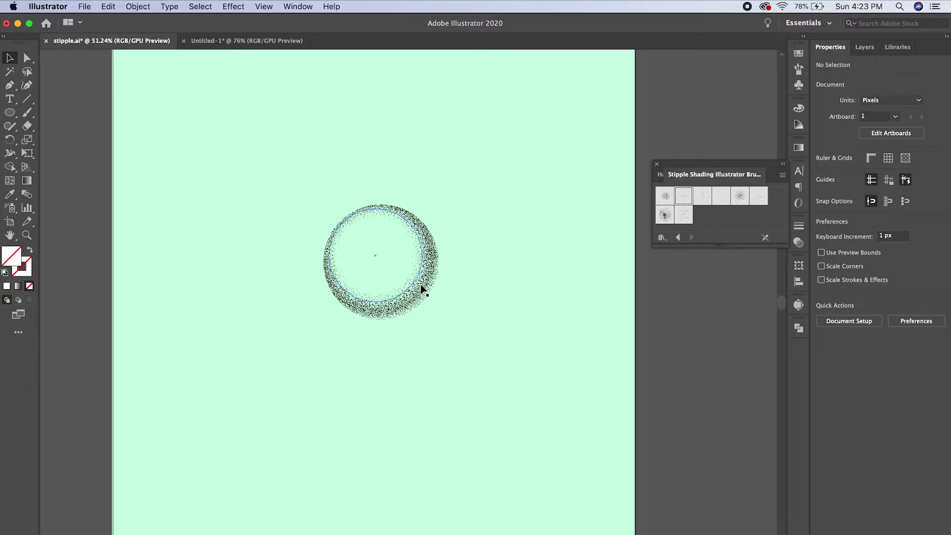
alt+drag(422, 289, 481, 317)
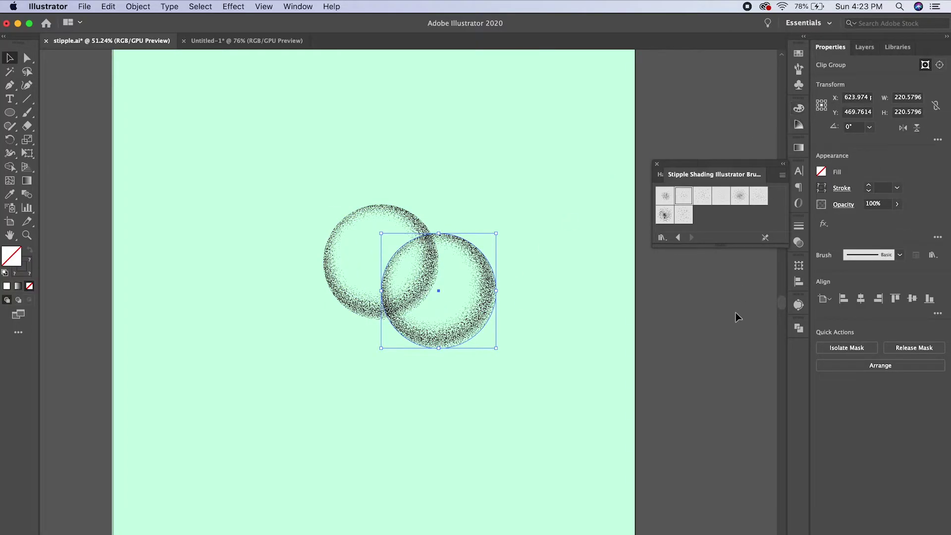
click(729, 348)
scroll(492, 333, down, 3)
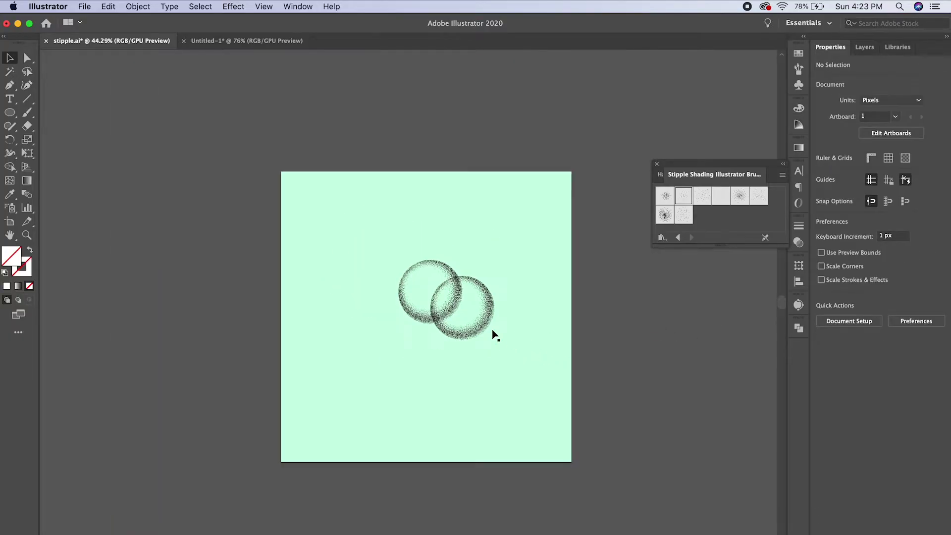
scroll(492, 333, up, 3)
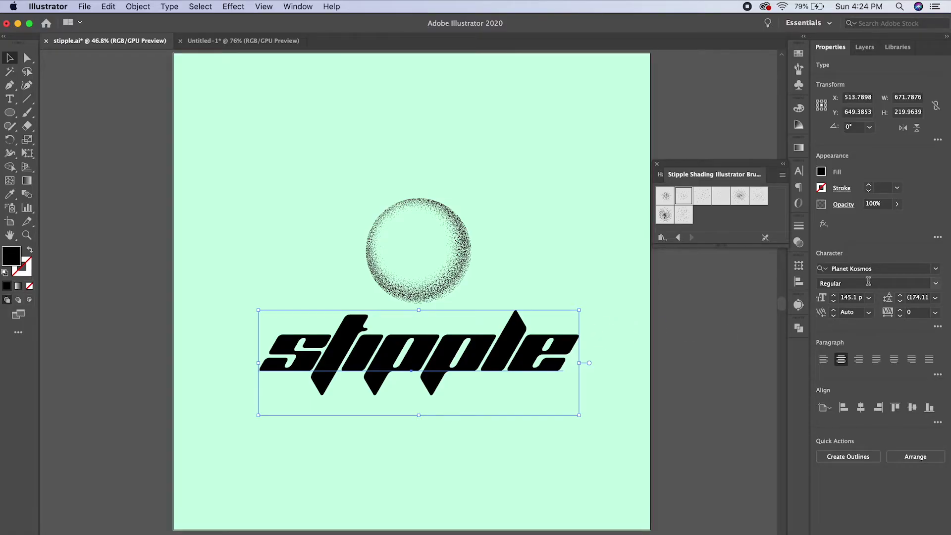
Reselect the 'stipple' text and nudge it slightly up and to the left.
click(680, 341)
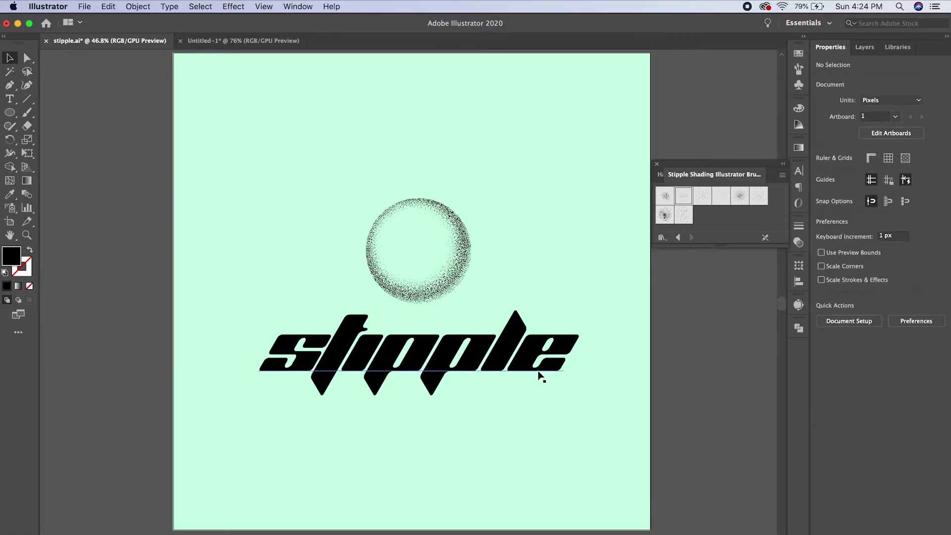
click(530, 365)
key(Left)
key(Left)
key(Left)
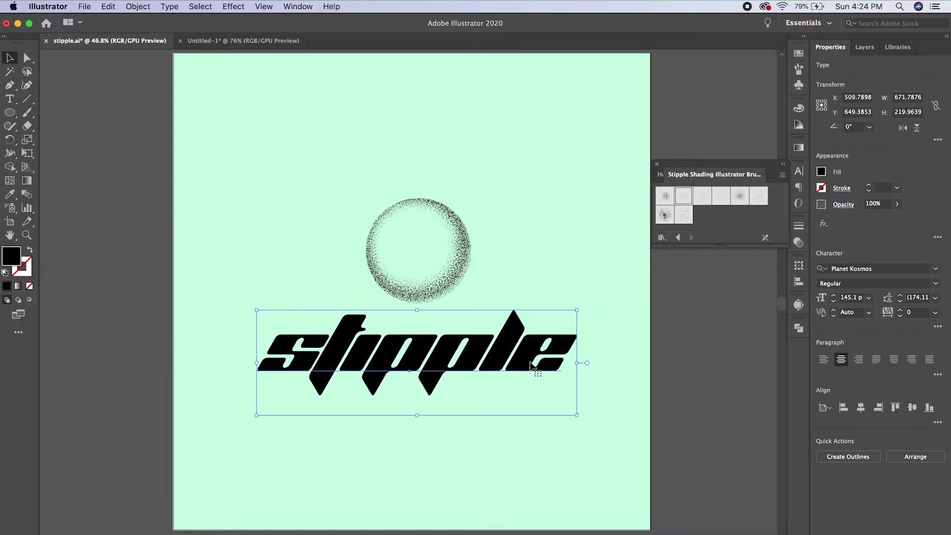
key(Up)
key(Up)
key(Up)
key(Up)
key(Up)
key(Left)
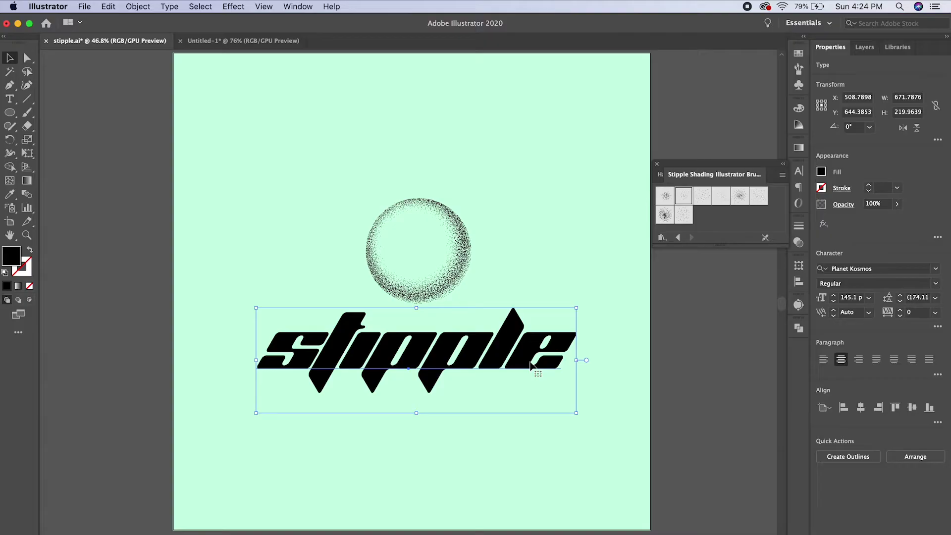
Convert the 'stipple' lettering to outlines, giving grouped shapes of 669.61 by 178.18 px.
key(shift+super+o)
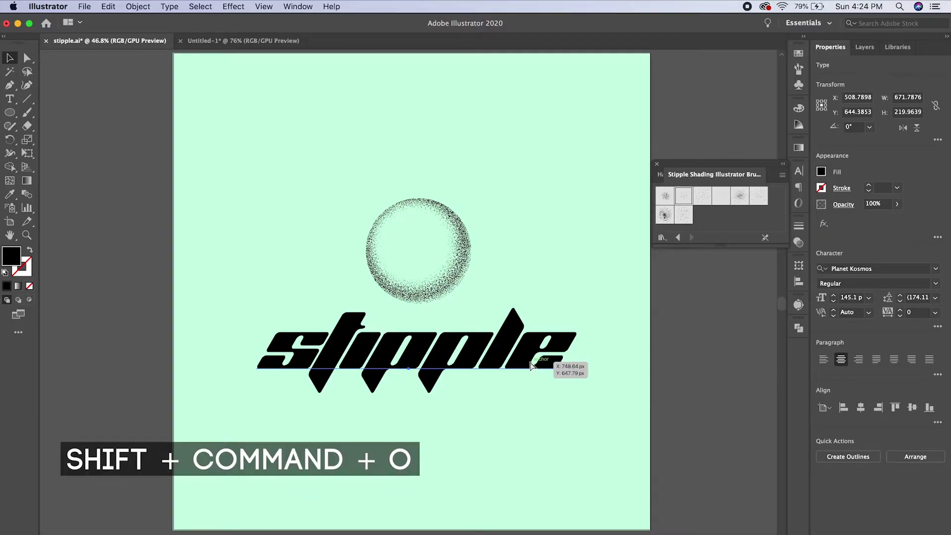
click(138, 7)
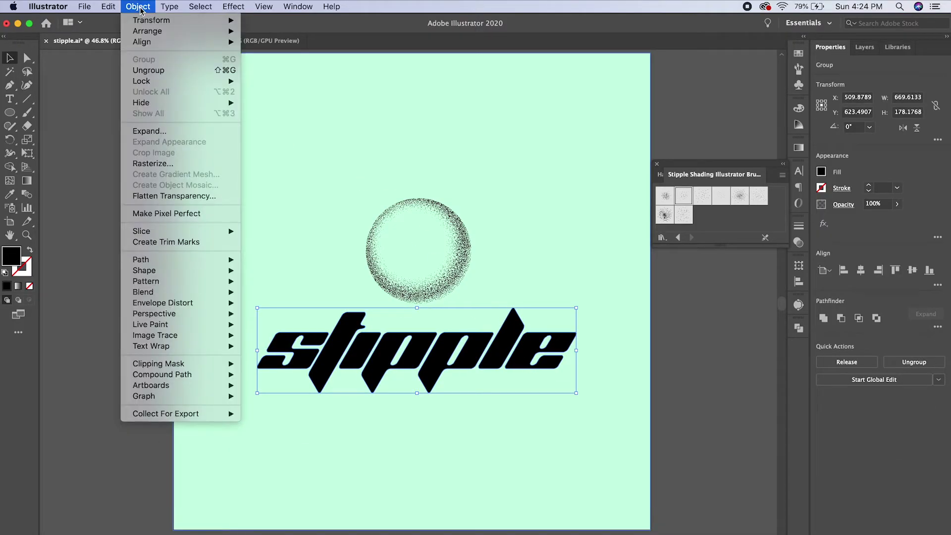
click(92, 145)
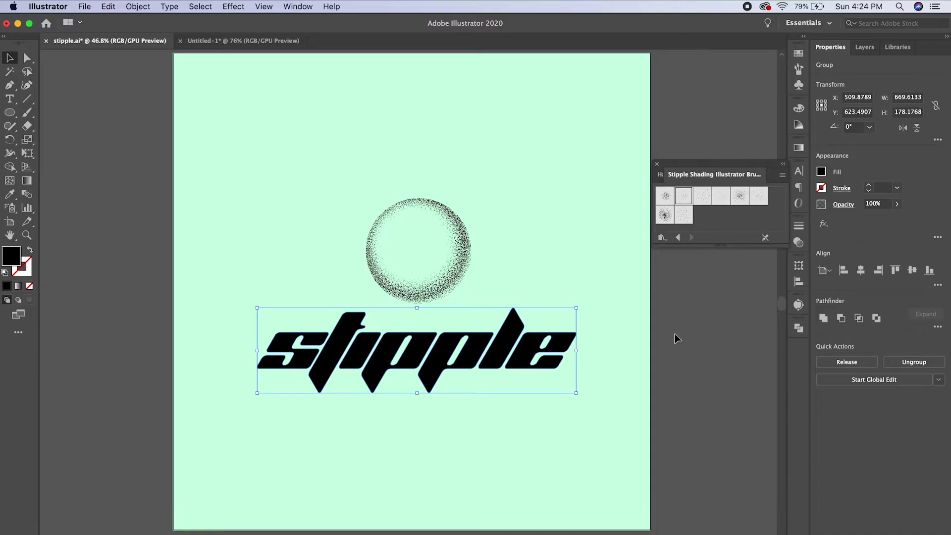
Make the outlined 'stipple' letters one compound path (Cmd+8), which leaves them unfilled.
key(super+8)
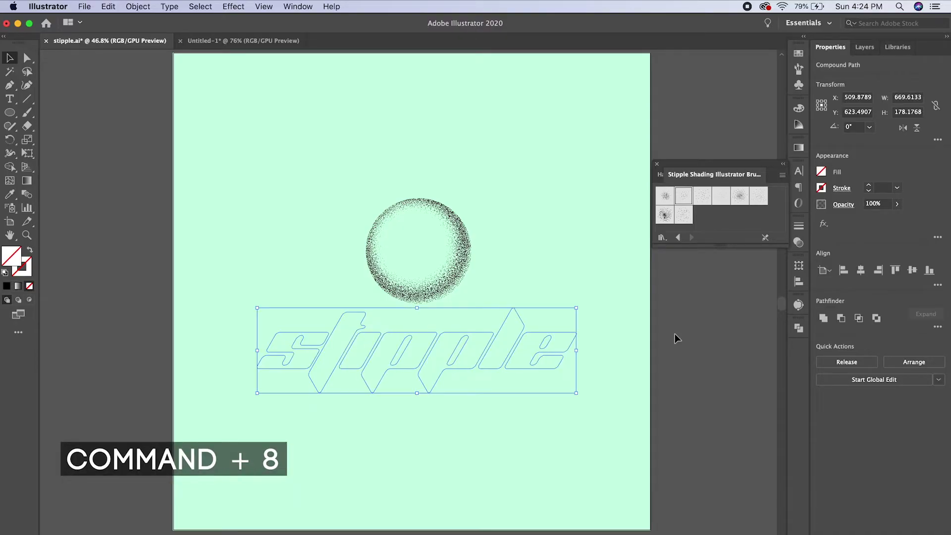
click(138, 6)
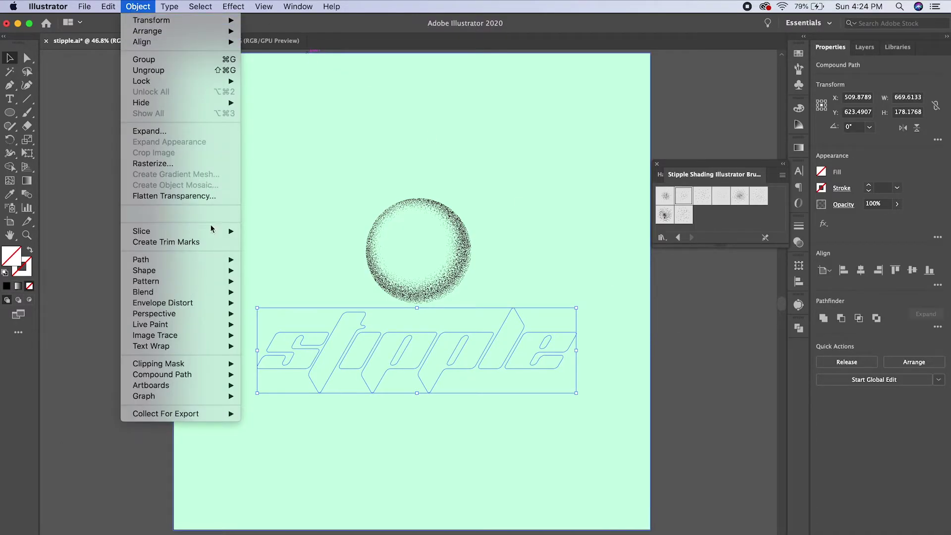
mouse_move(216, 375)
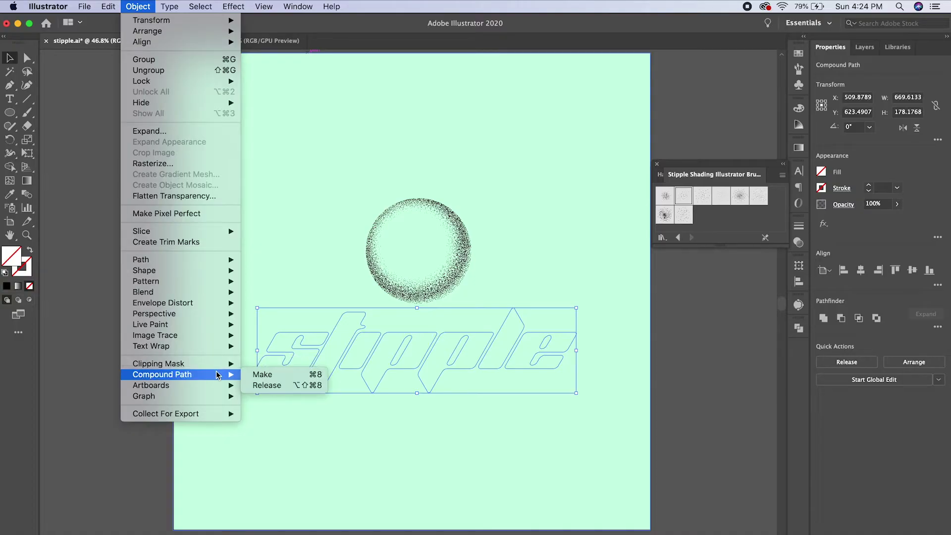
click(263, 375)
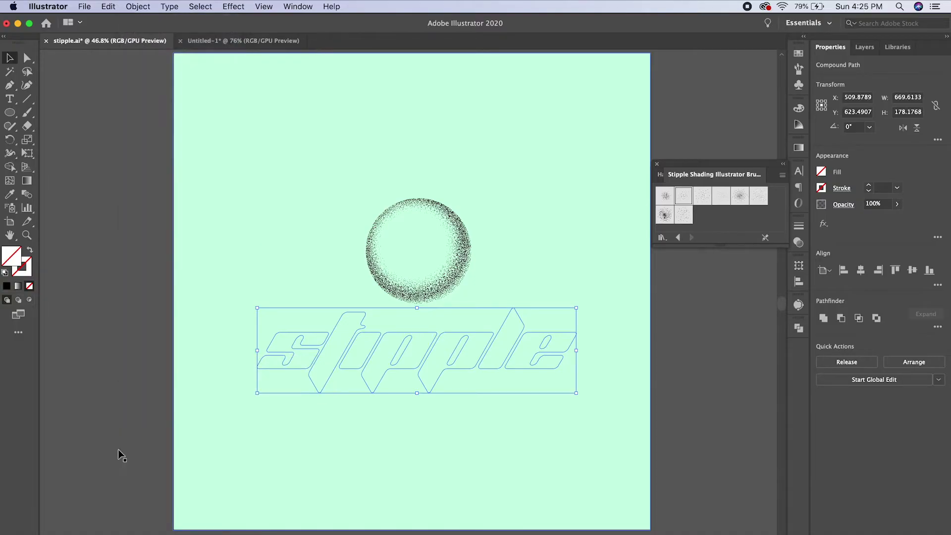
click(798, 108)
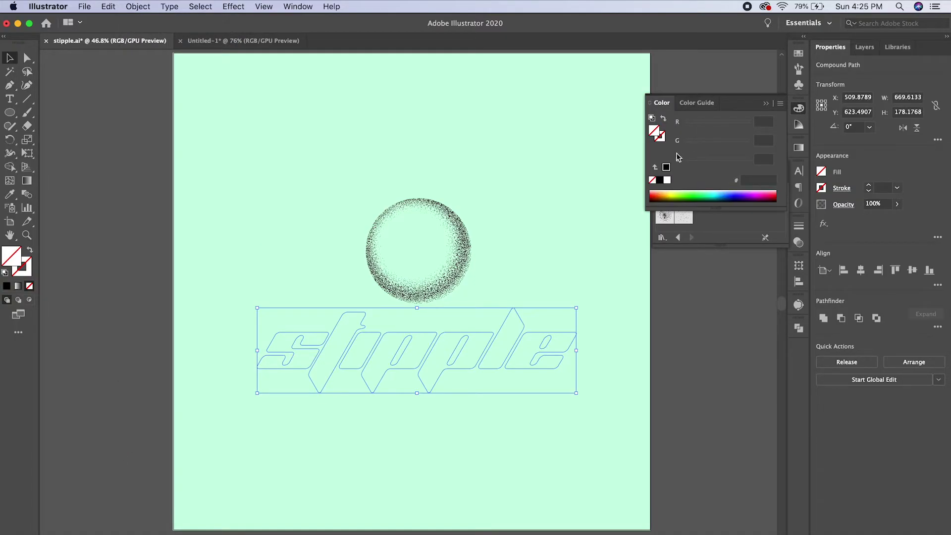
Fill the compound 'stipple' lettering solid black again and collapse the Color panel.
click(659, 180)
click(682, 343)
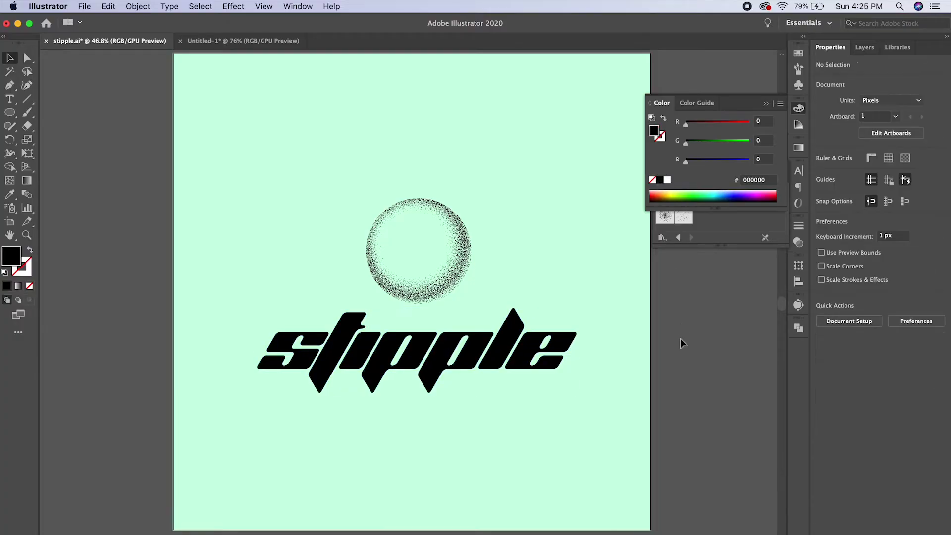
click(761, 106)
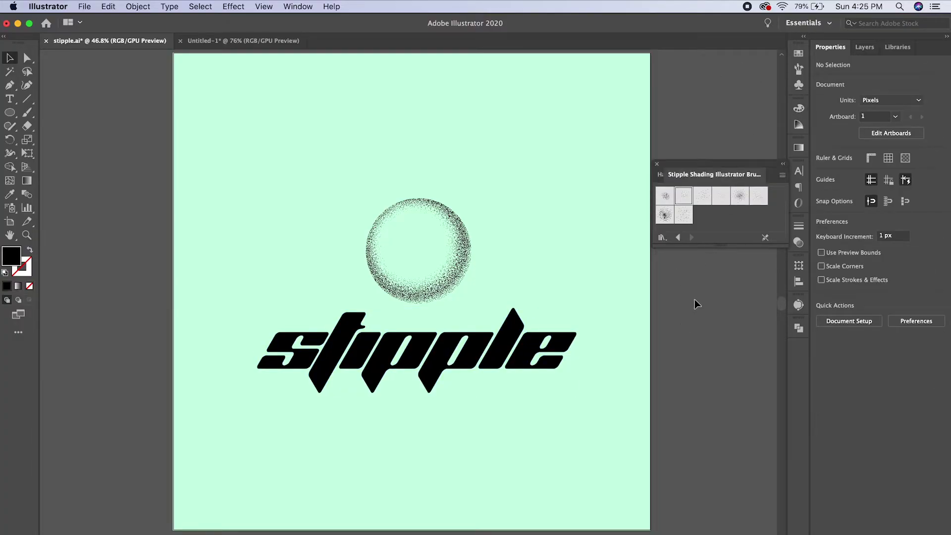
Choose a different brush from the Stipple Shading library.
scroll(695, 299, down, 2)
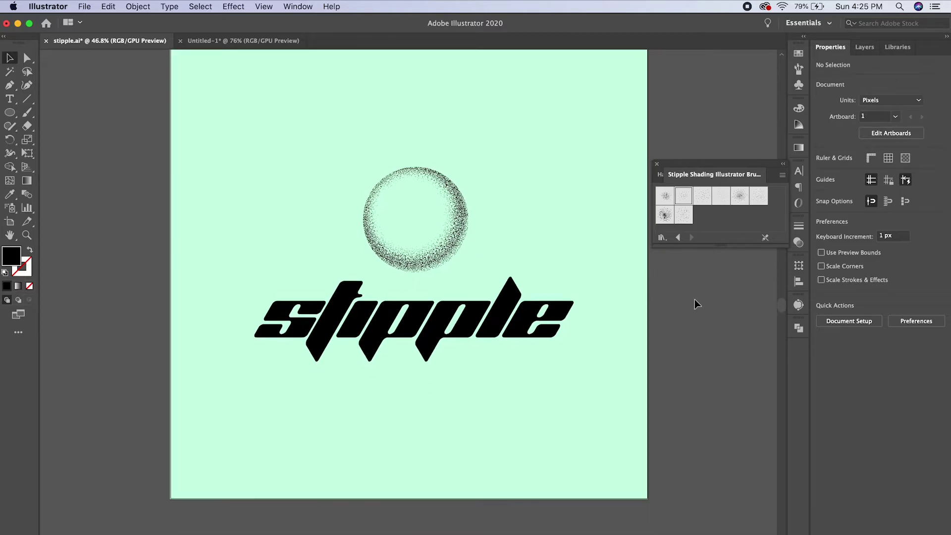
scroll(550, 292, up, 3)
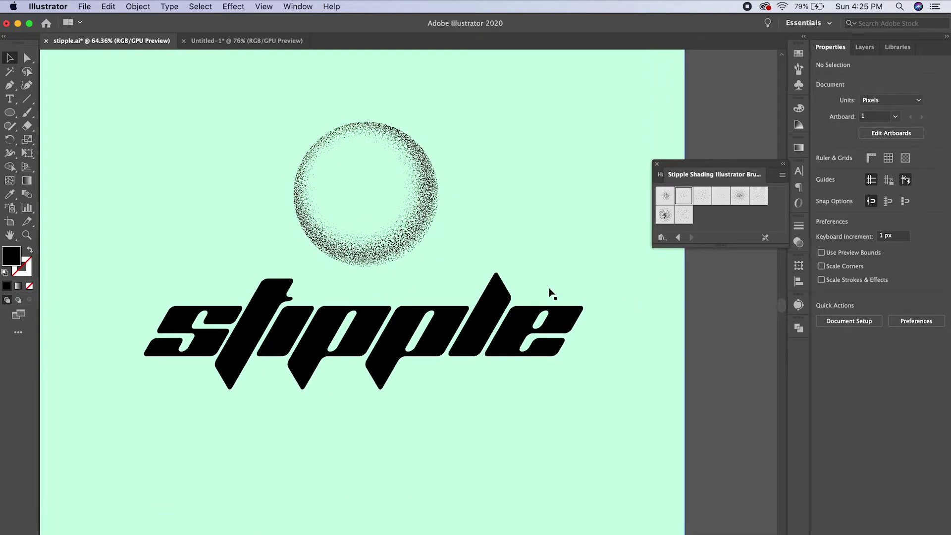
click(738, 198)
scroll(653, 350, right, 2)
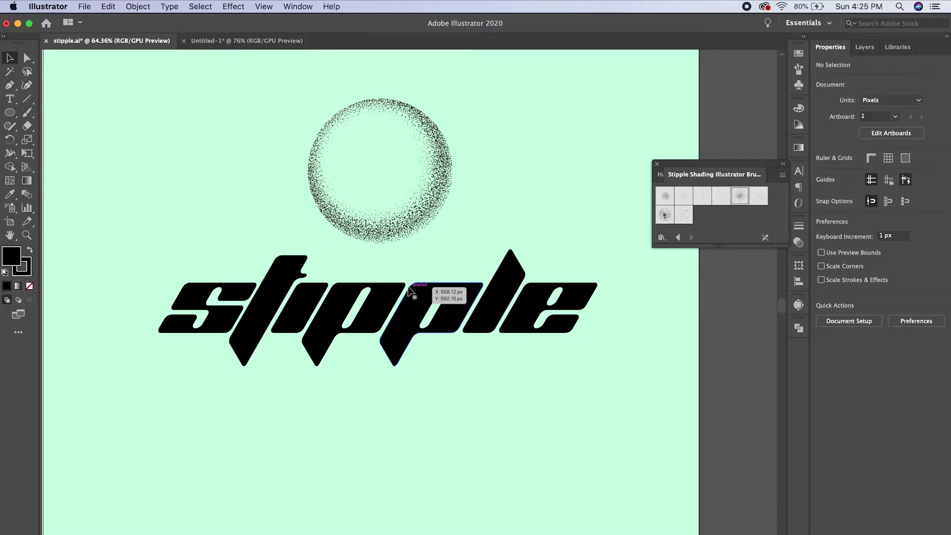
key(p)
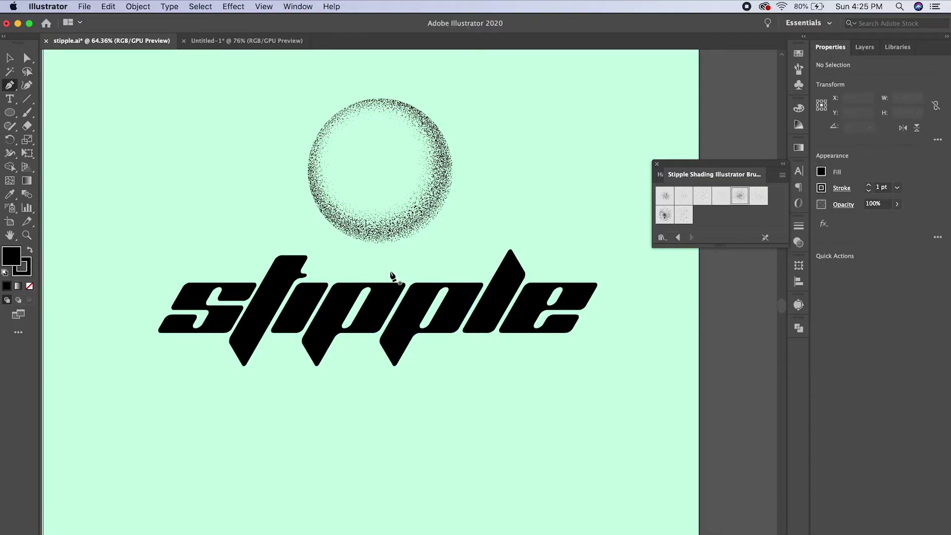
Draw a straight Scatter Brush 4 line across the top of the word with no fill.
click(144, 262)
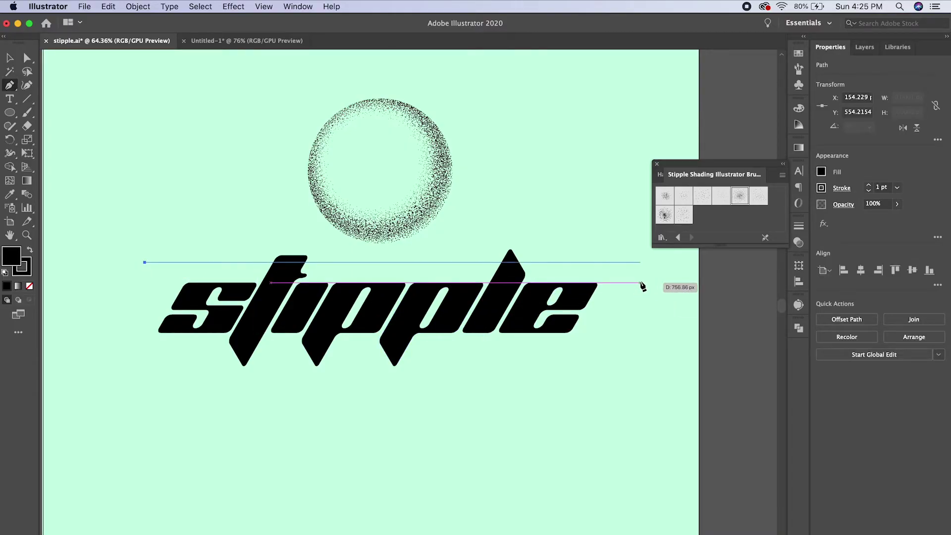
click(638, 262)
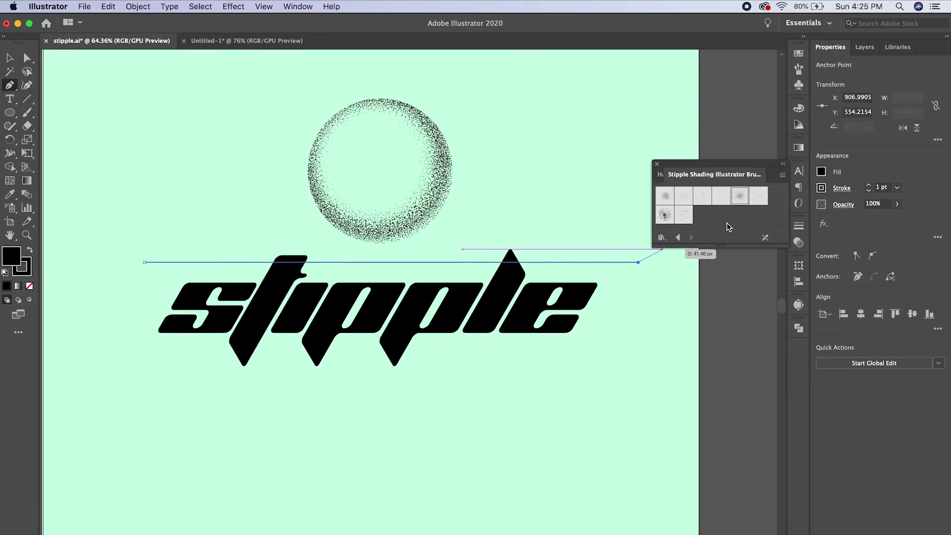
click(740, 197)
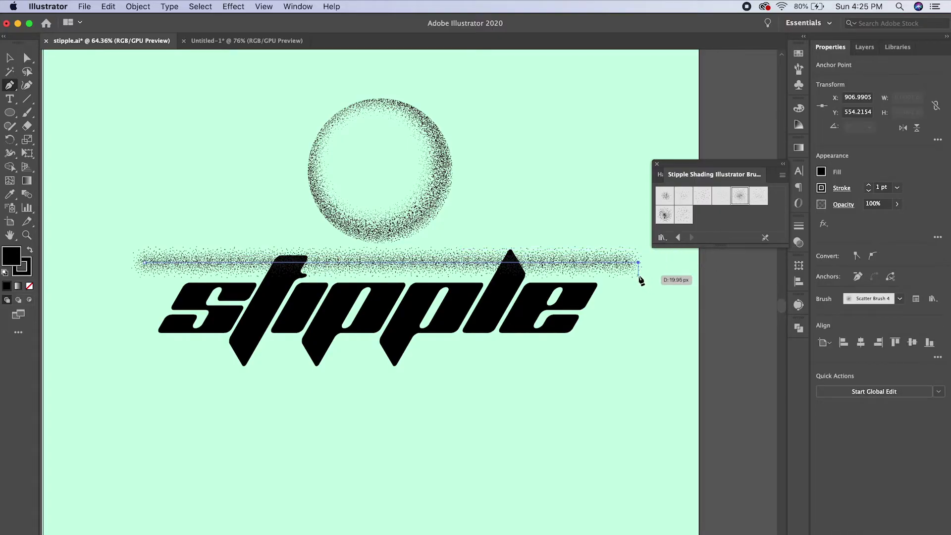
click(638, 271)
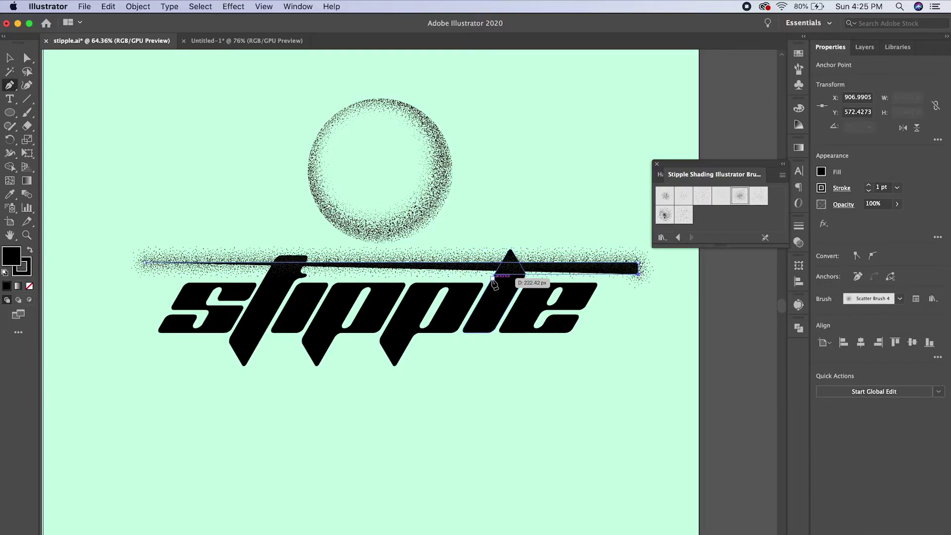
click(798, 108)
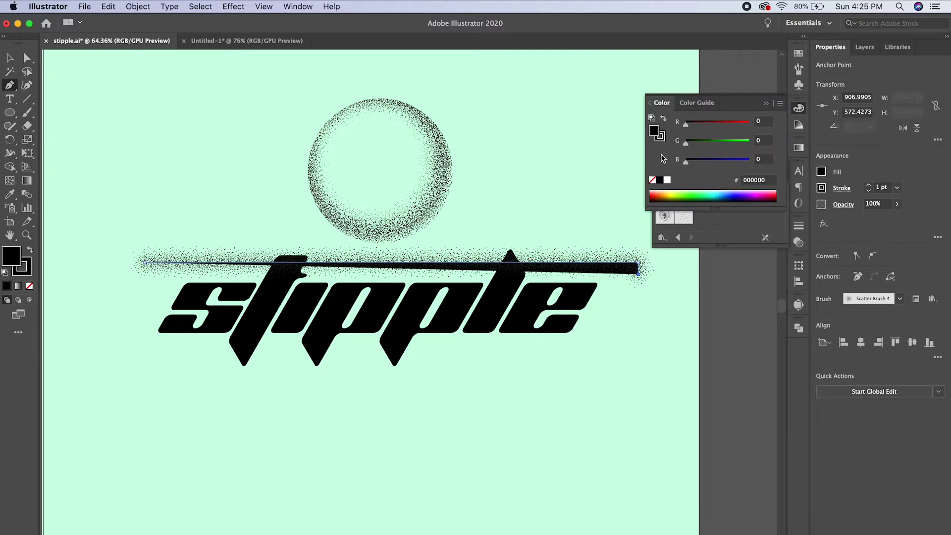
click(652, 180)
click(766, 103)
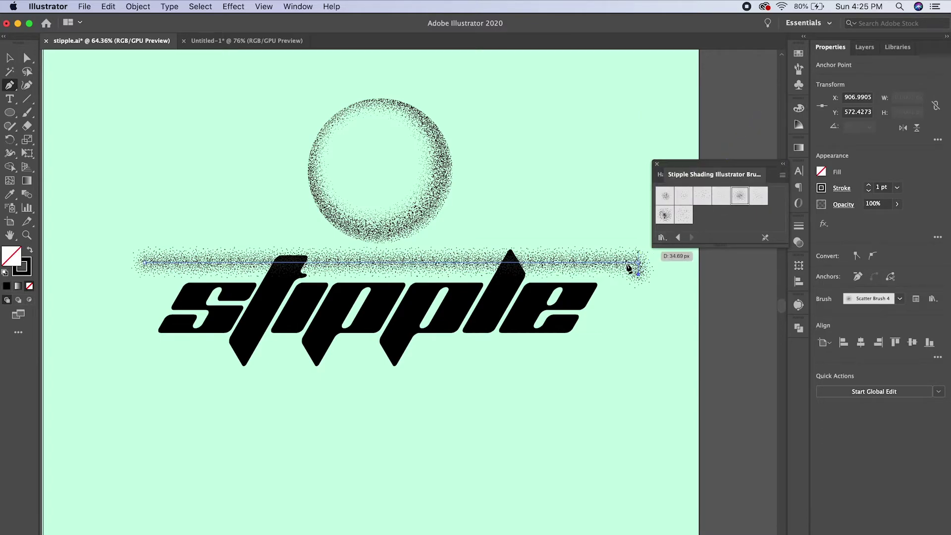
Draw a second stipple line slightly lower, spanning the word from left to right.
click(147, 287)
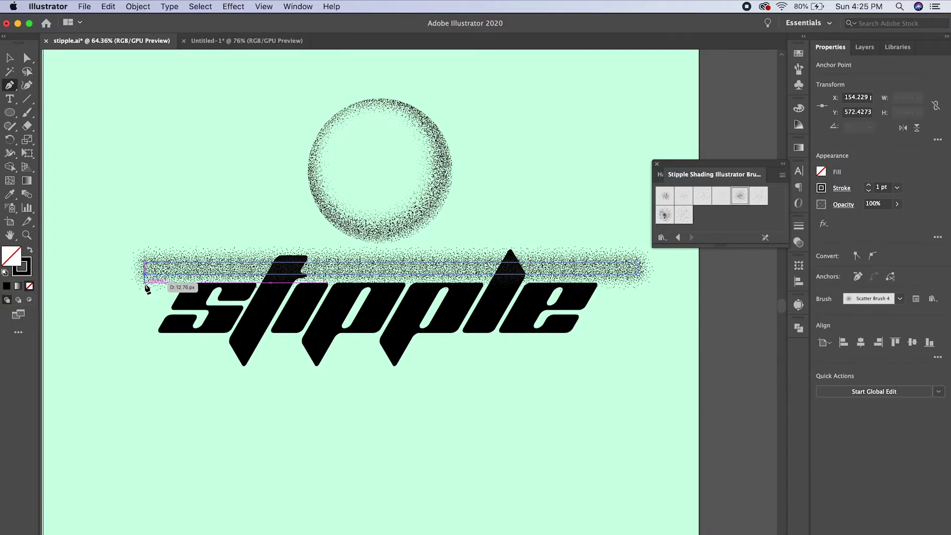
drag(147, 288, 147, 290)
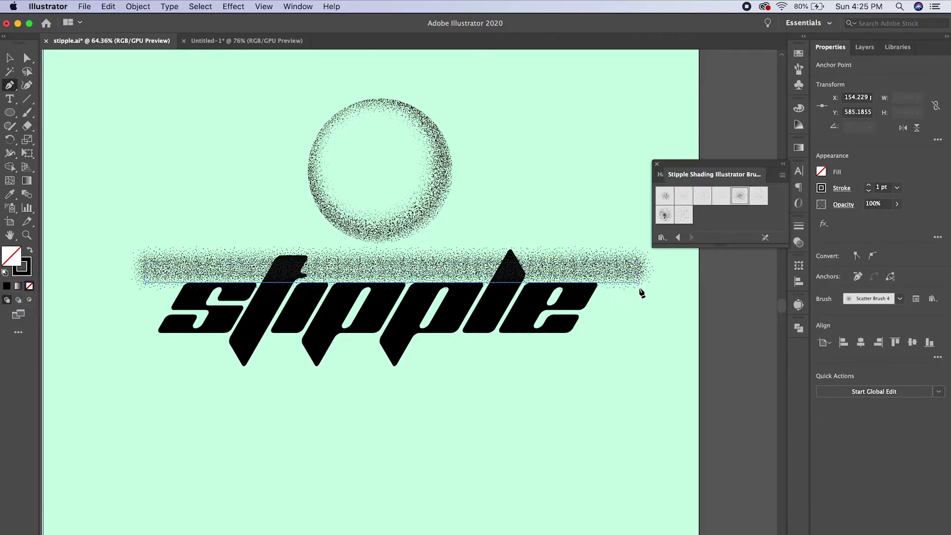
click(639, 283)
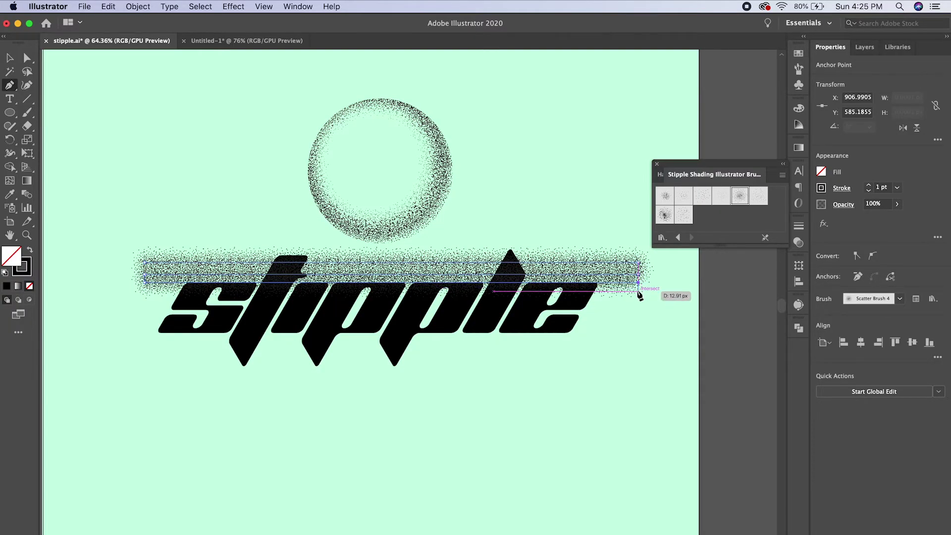
scroll(639, 295, up, 3)
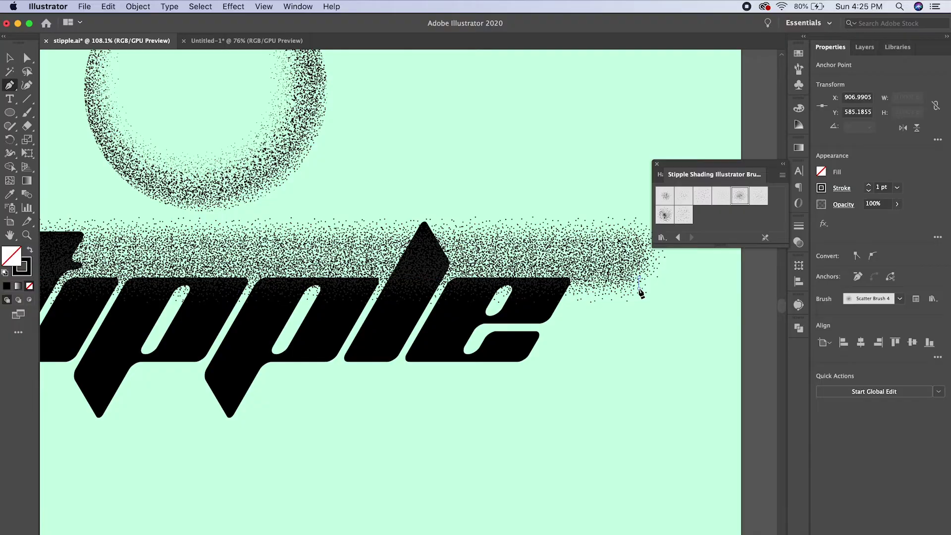
scroll(639, 292, down, 2)
Add more horizontal Scatter Brush 4 lines down the lettering, denser toward the bottom.
scroll(107, 327, up, 5)
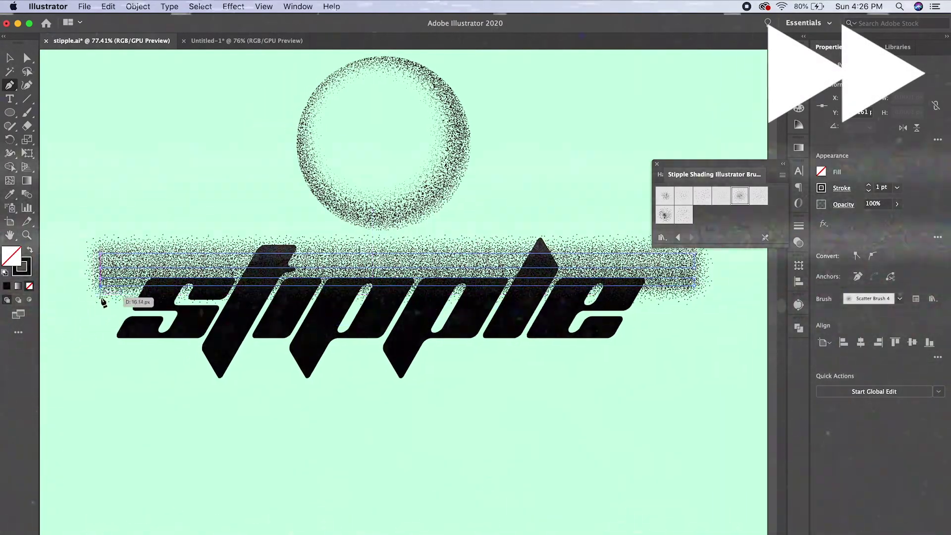
scroll(108, 327, down, 5)
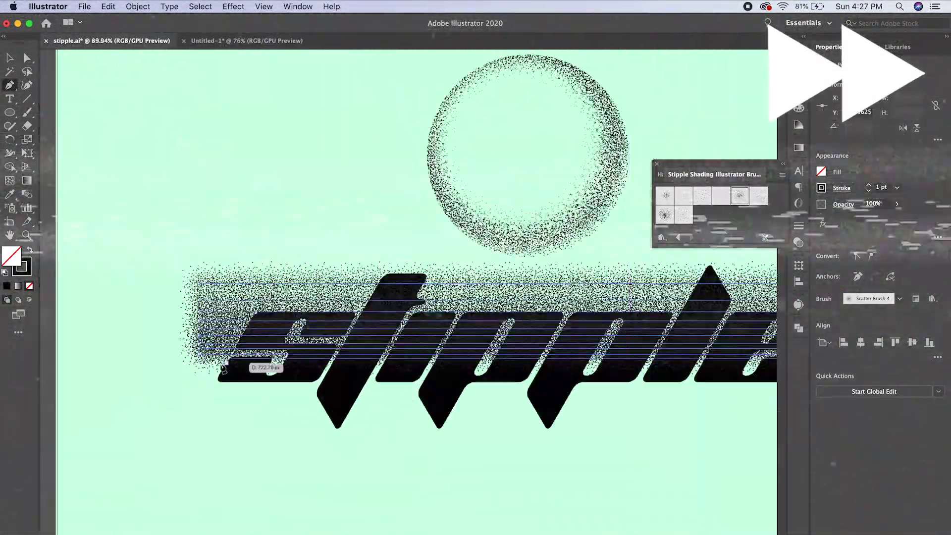
click(683, 350)
click(75, 365)
scroll(442, 361, up, 3)
scroll(442, 361, up, 3)
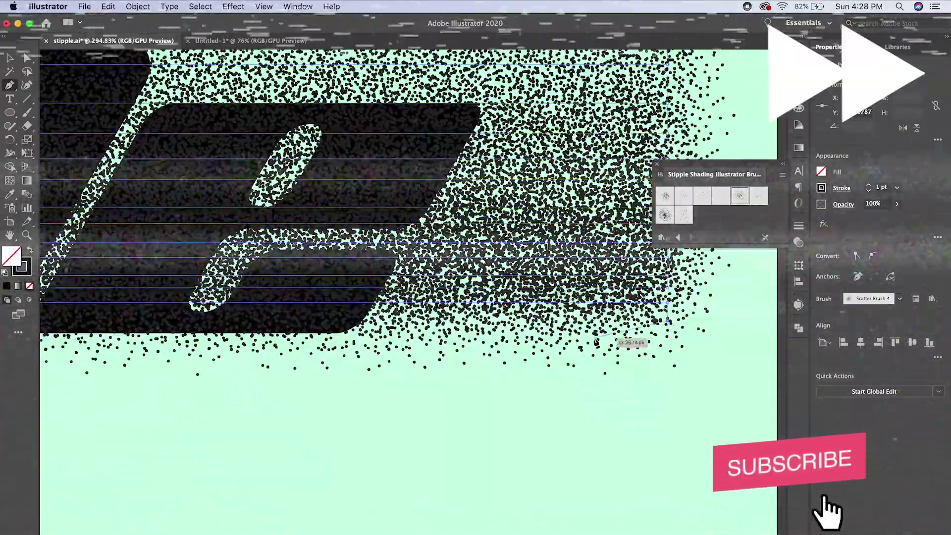
scroll(442, 360, down, 3)
scroll(203, 383, up, 3)
scroll(203, 383, down, 3)
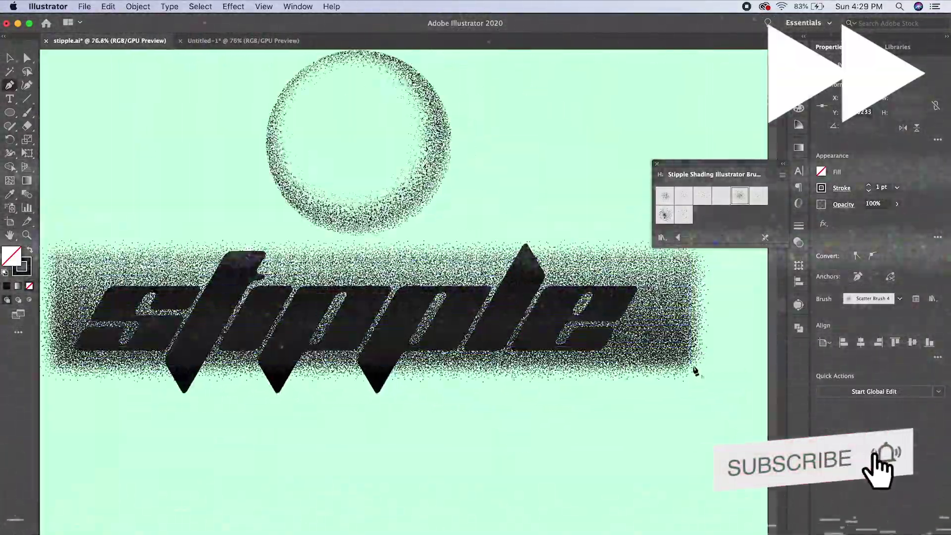
scroll(600, 378, up, 4)
scroll(601, 371, down, 4)
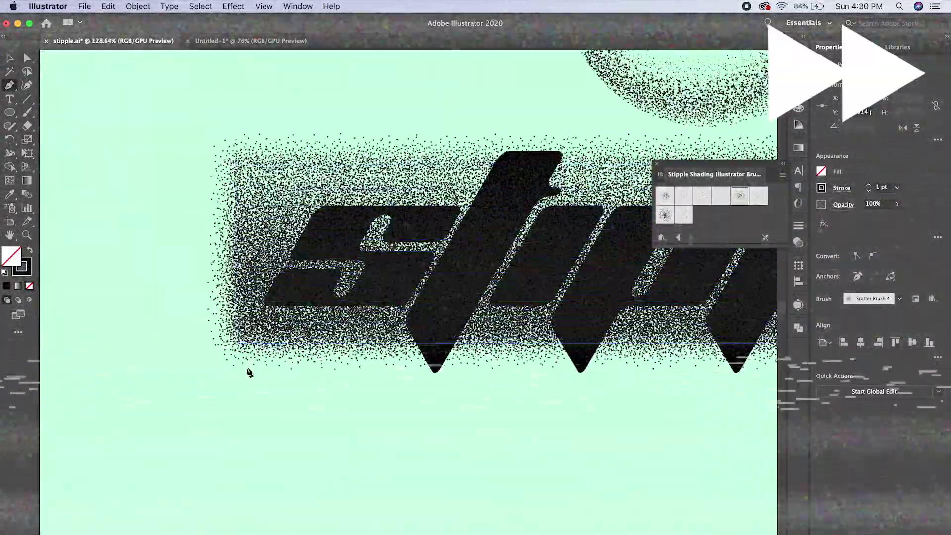
scroll(128, 120, up, 3)
scroll(384, 383, up, 2)
Nudge one stipple line into place with the Direct Selection tool.
key(a)
drag(383, 383, 383, 384)
scroll(397, 367, down, 5)
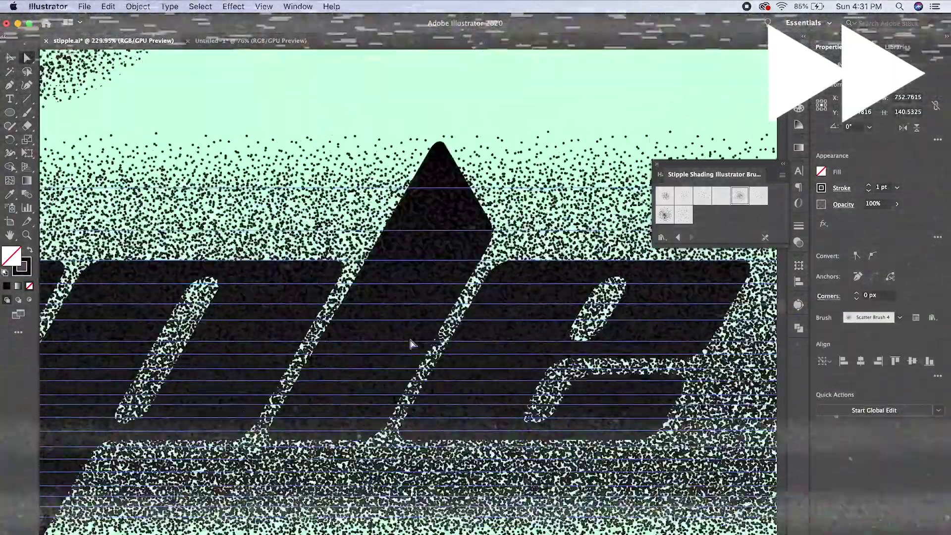
key(v)
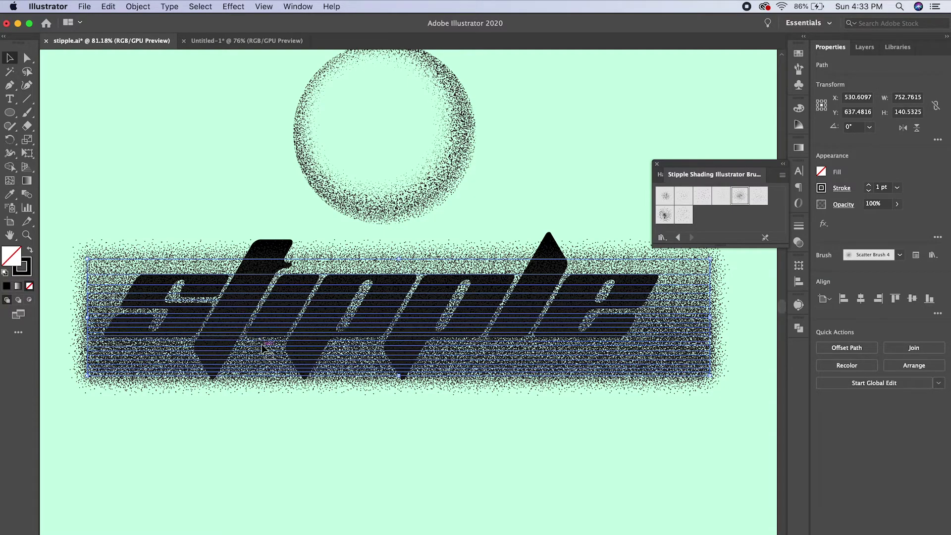
Select the stipple lines path and send it one step backward with Cmd+[.
scroll(722, 351, right, 5)
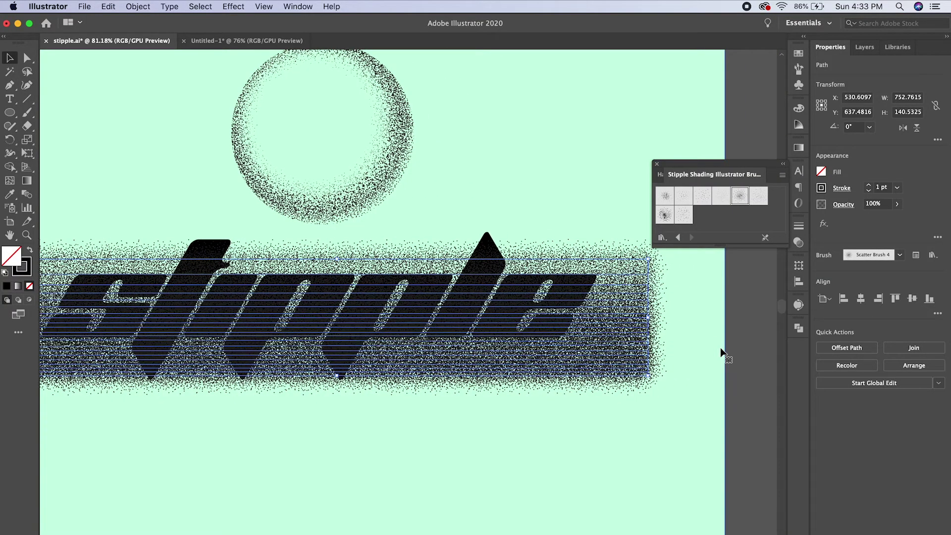
click(739, 334)
scroll(622, 322, left, 4)
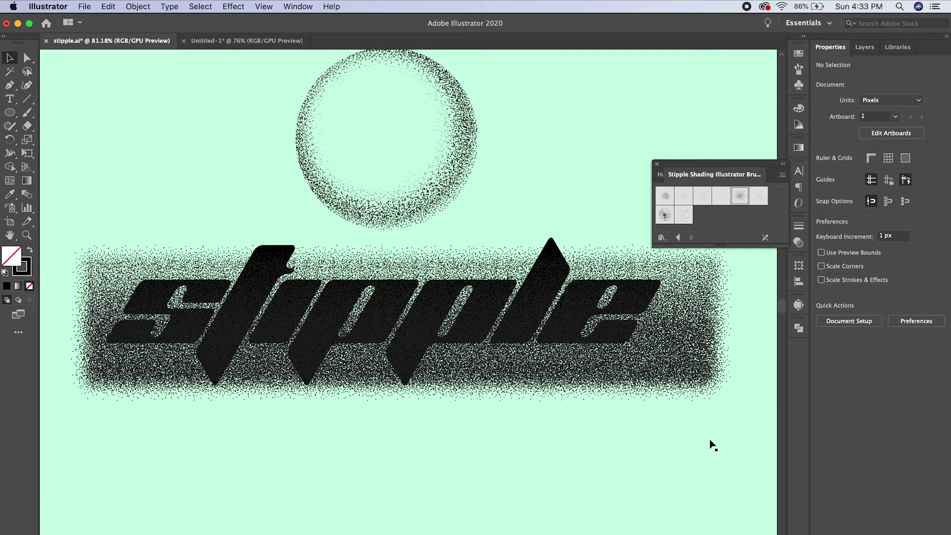
scroll(693, 448, down, 3)
scroll(713, 416, up, 2)
scroll(728, 388, up, 2)
scroll(728, 388, right, 1)
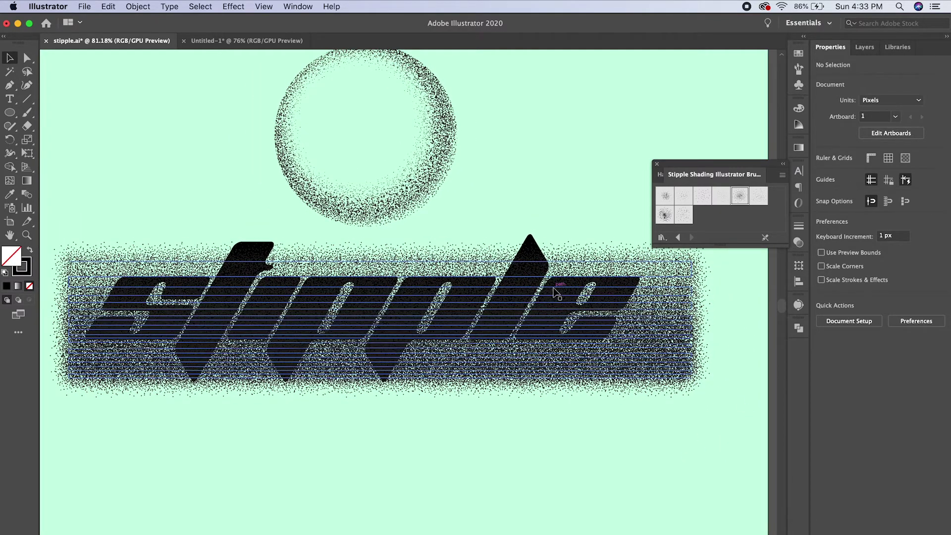
click(666, 325)
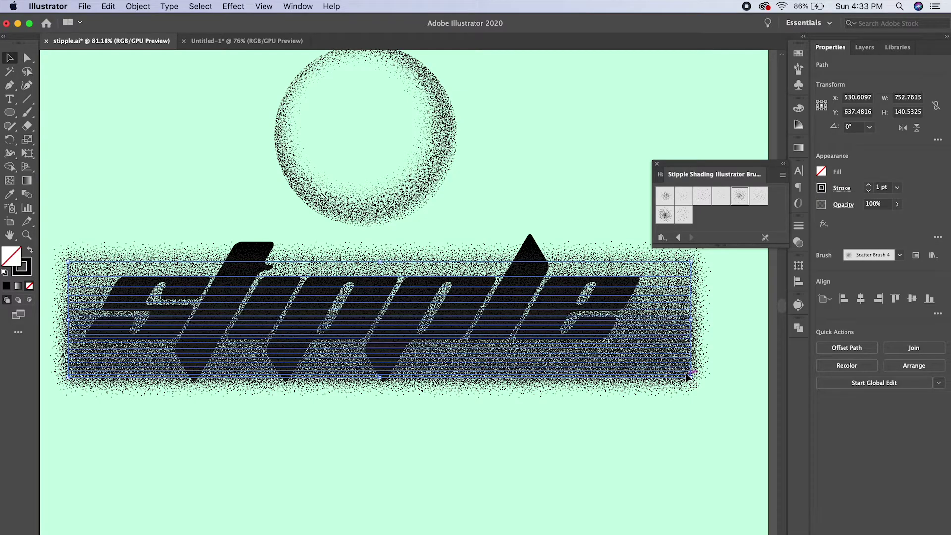
key(super+bracketleft)
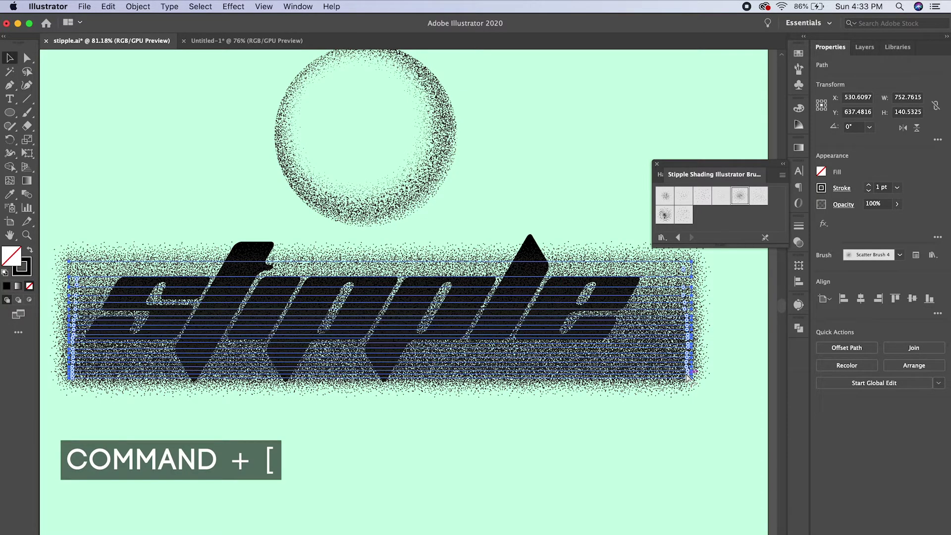
Select the mint background rectangle and check the stacking order in the Layers panel.
click(616, 330)
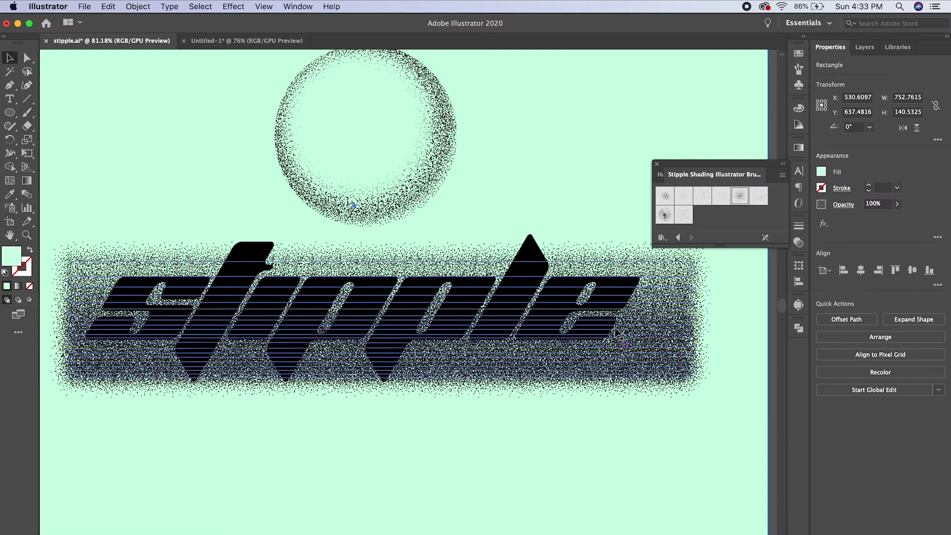
click(615, 329)
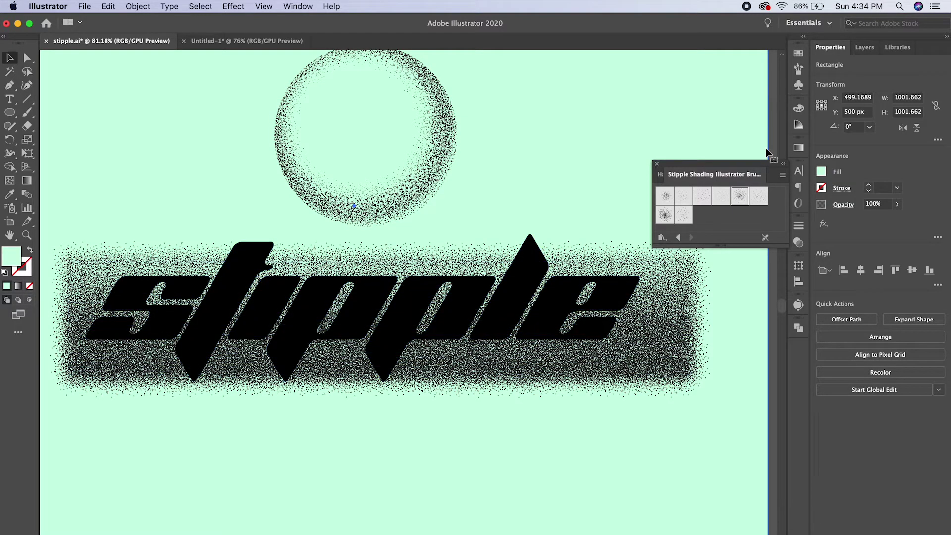
click(863, 48)
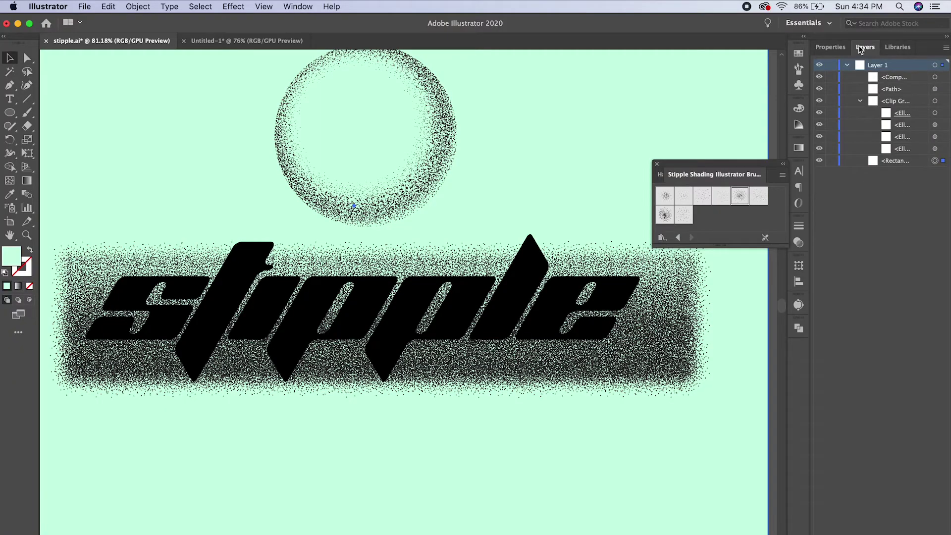
click(830, 47)
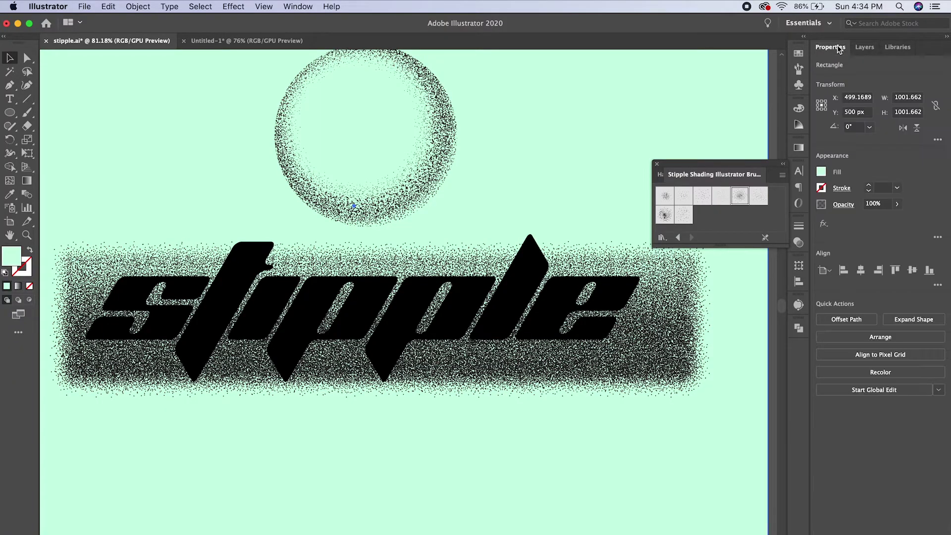
Clip the stipple lines inside the 'stipple' lettering with Make Clipping Mask, then fit the artboard.
click(649, 315)
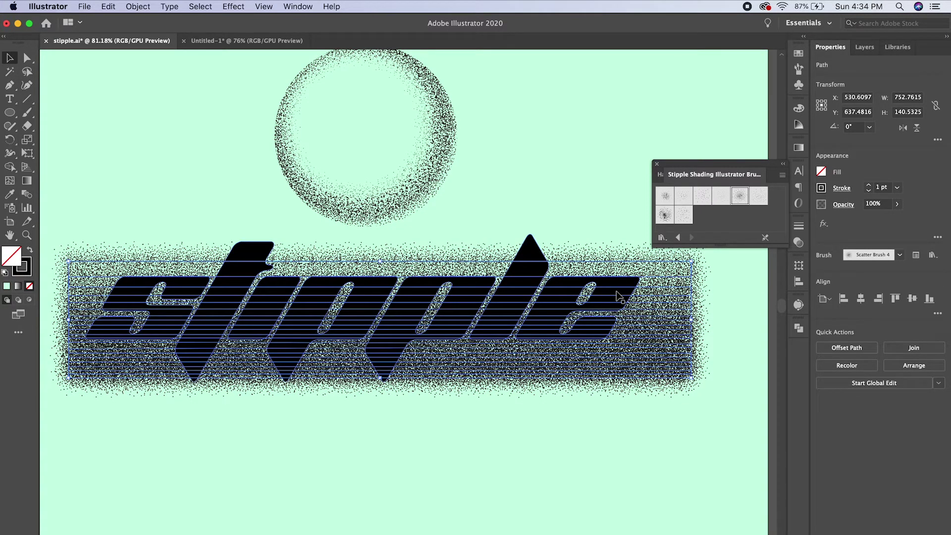
shift+click(619, 299)
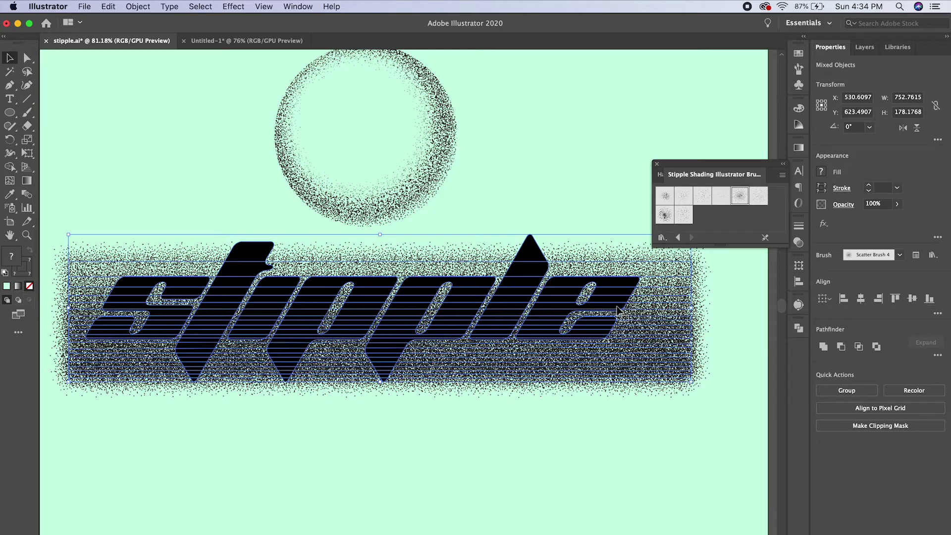
right_click(610, 296)
mouse_move(667, 427)
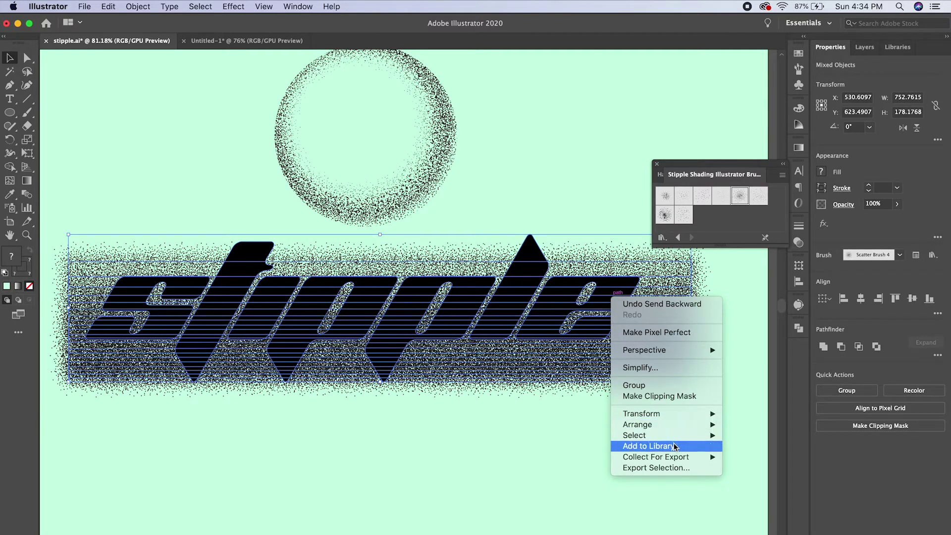
click(685, 396)
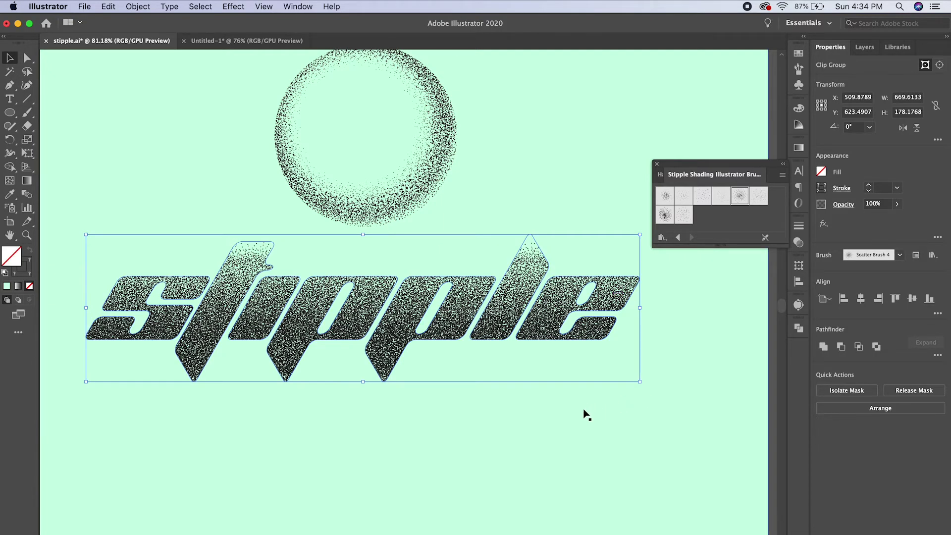
click(579, 417)
scroll(516, 391, down, 1)
key(super+0)
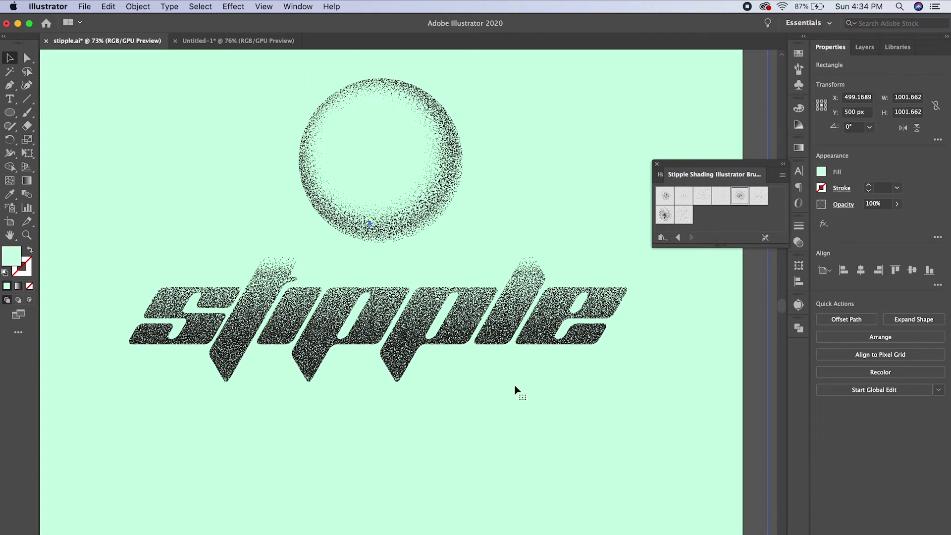
scroll(515, 391, up, 1)
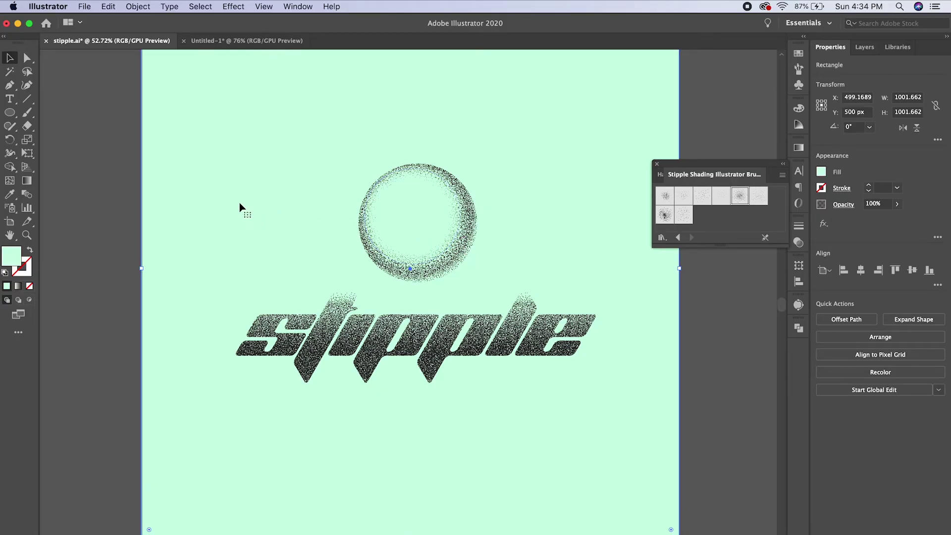
click(120, 226)
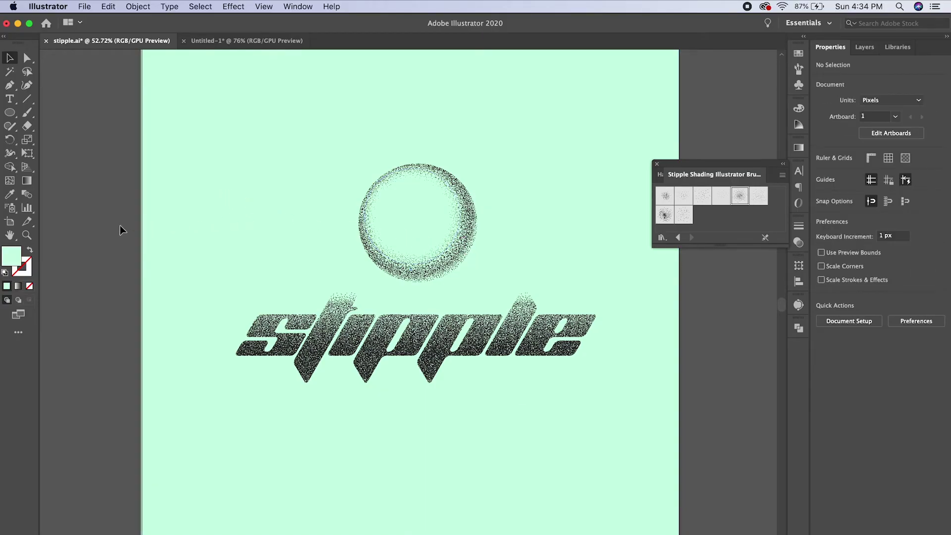